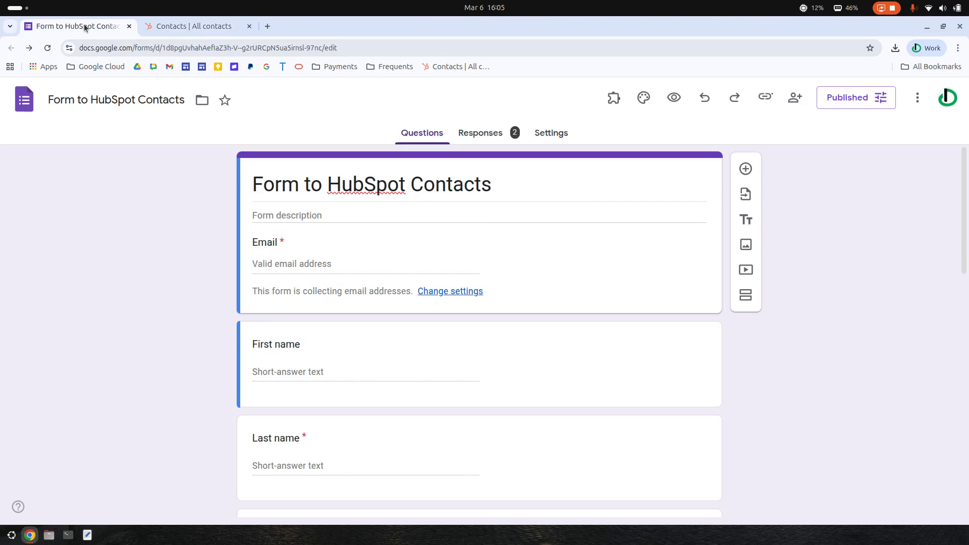
Step: Open the configuration of the Form to HubSpot Contacts add-on and start connecting a HubSpot account
click(613, 102)
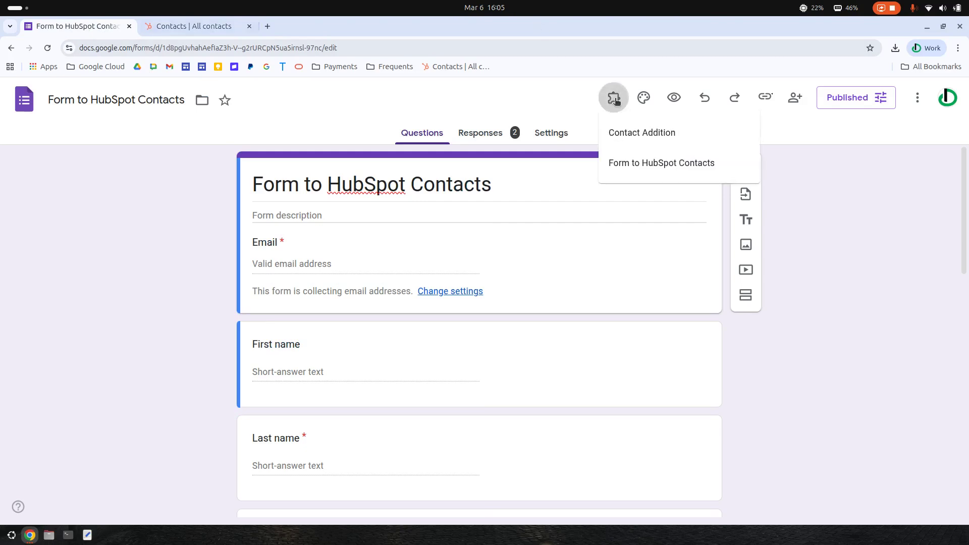
click(707, 165)
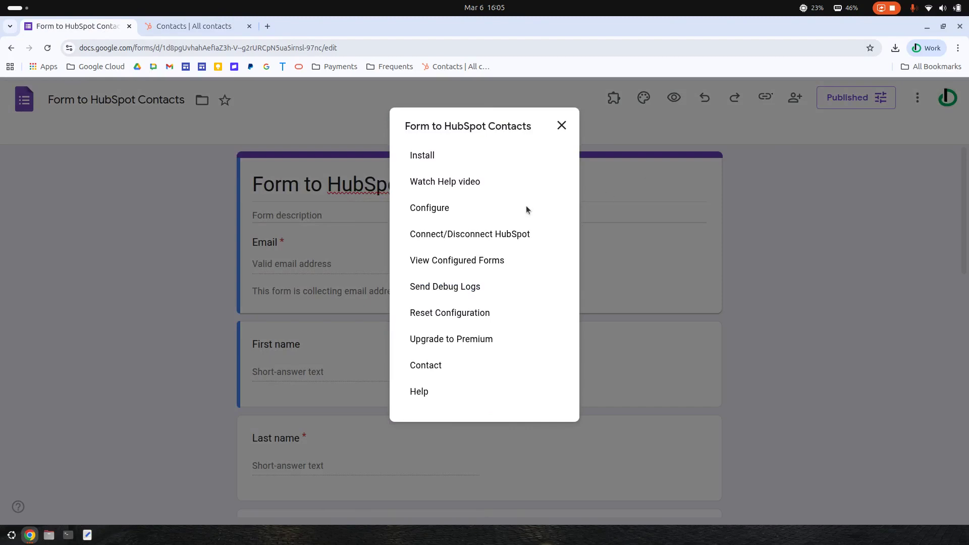
click(431, 208)
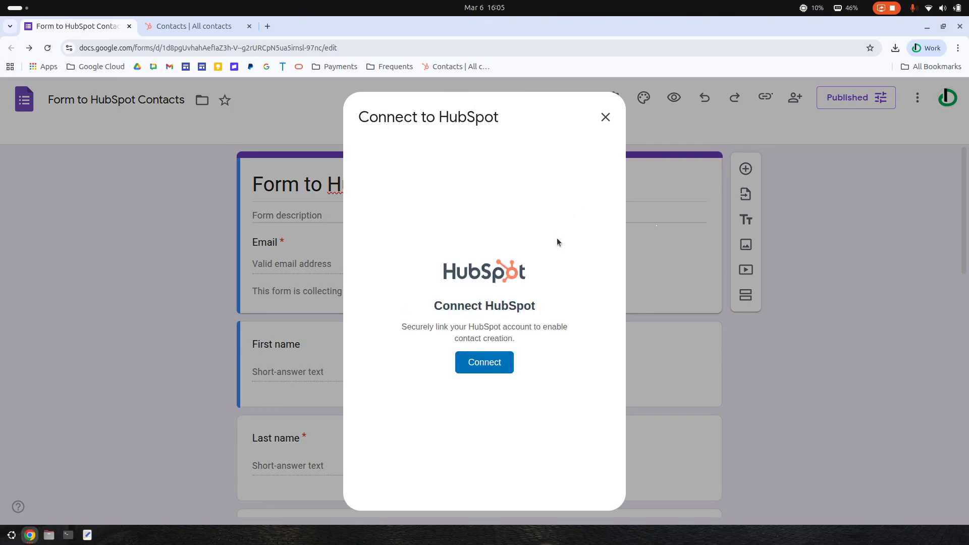
click(495, 363)
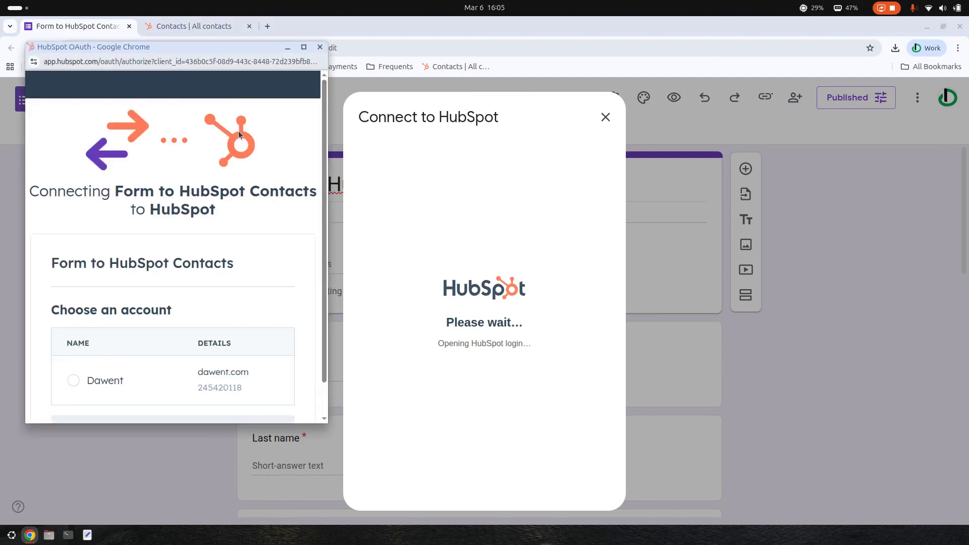
Step: Authorize the add-on for the Dawent HubSpot account, accepting the unverified app risk, and close the authorization window
click(303, 47)
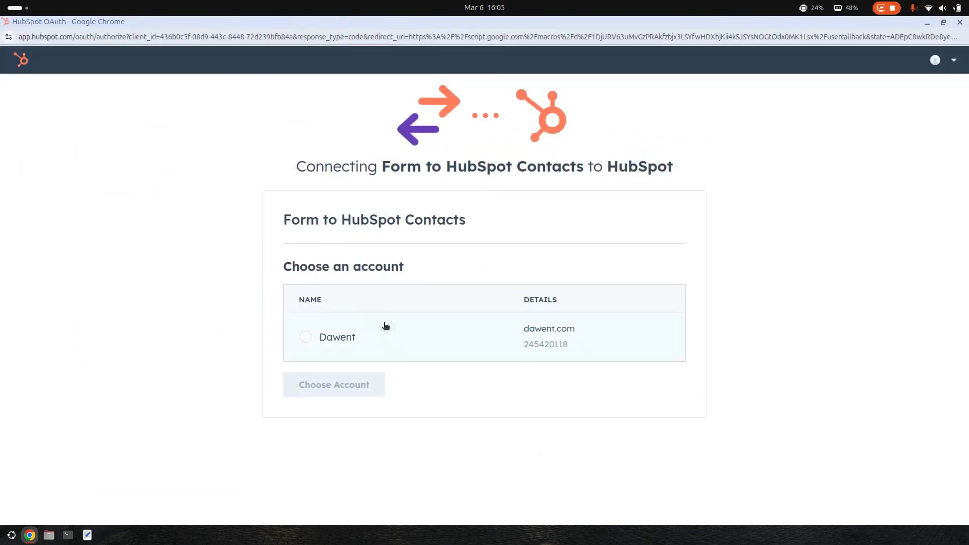
click(306, 337)
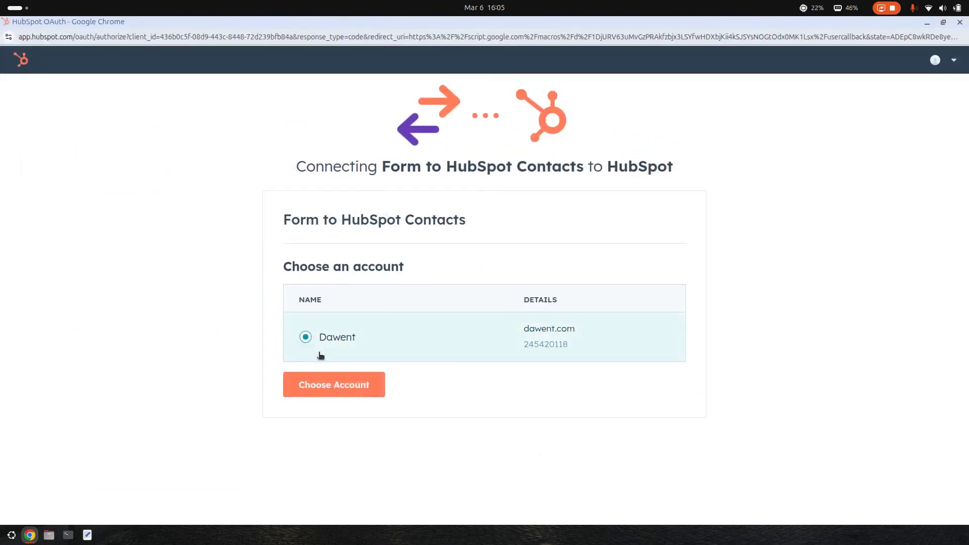
click(352, 393)
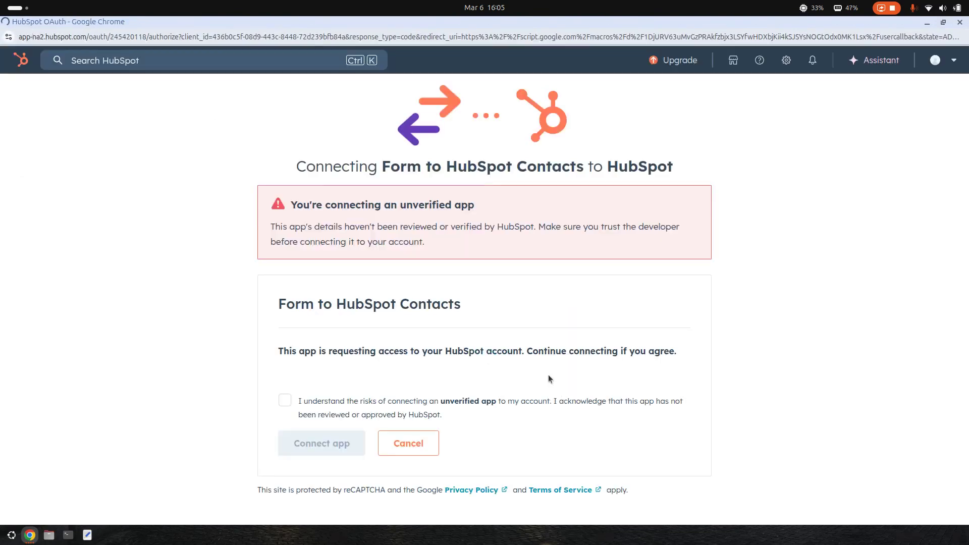
click(285, 401)
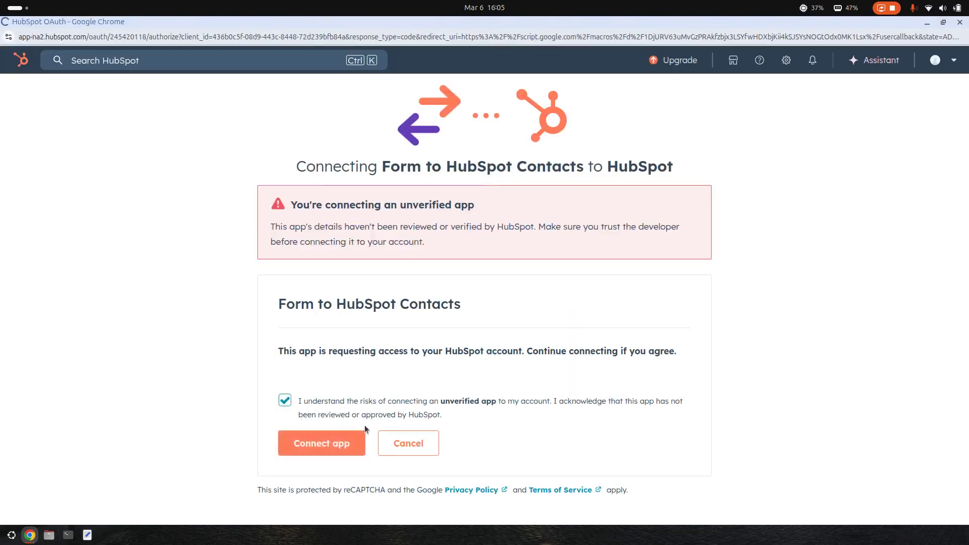
click(343, 446)
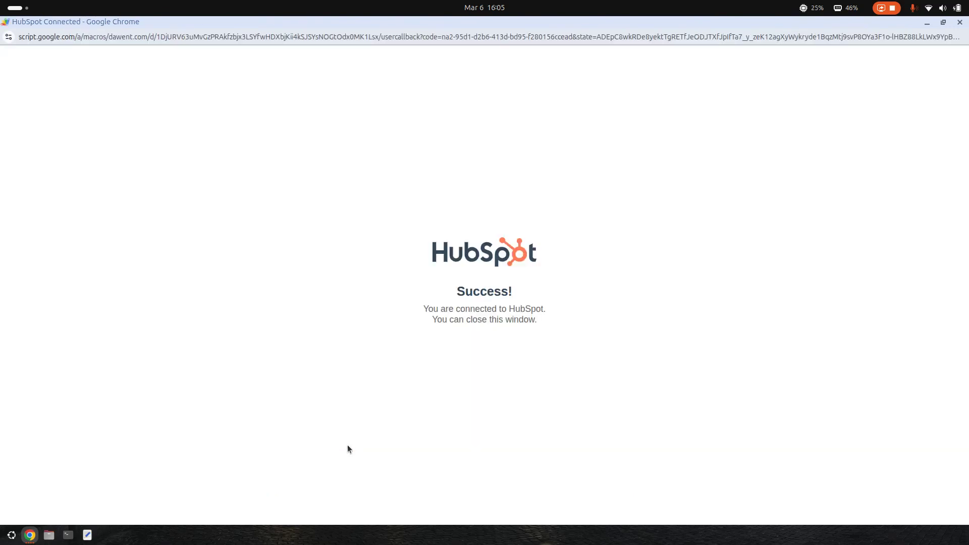
click(960, 23)
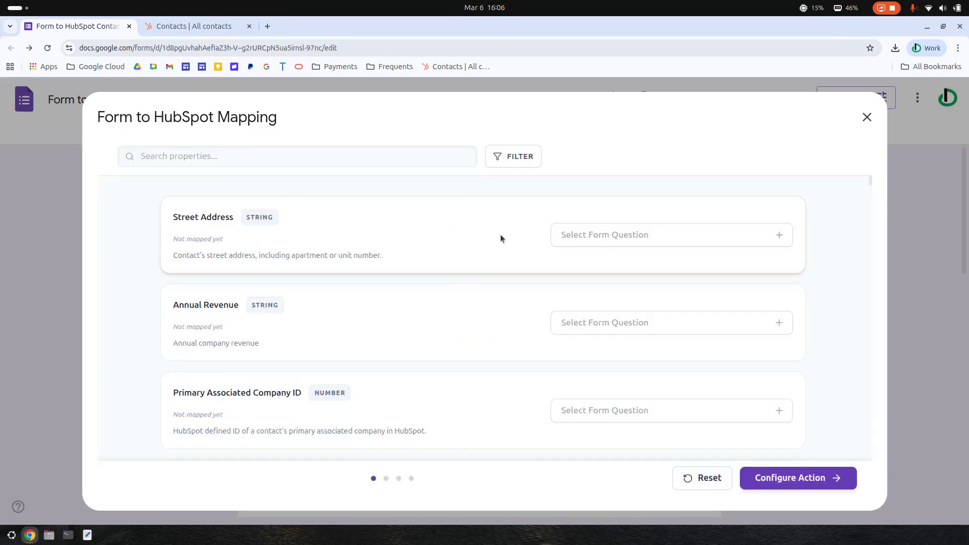
Step: Search the HubSpot properties for "fir" and open the form question choices for First Name
click(225, 156)
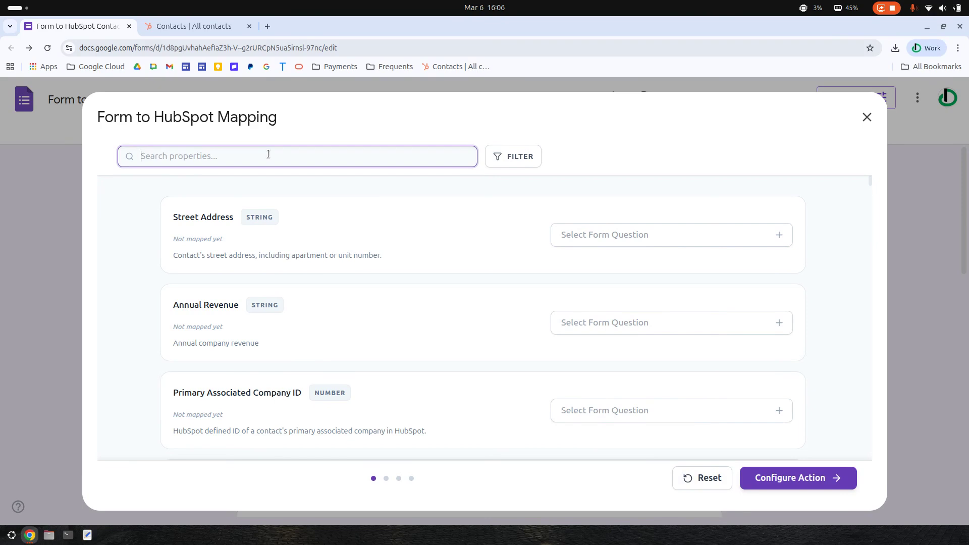
text(fir)
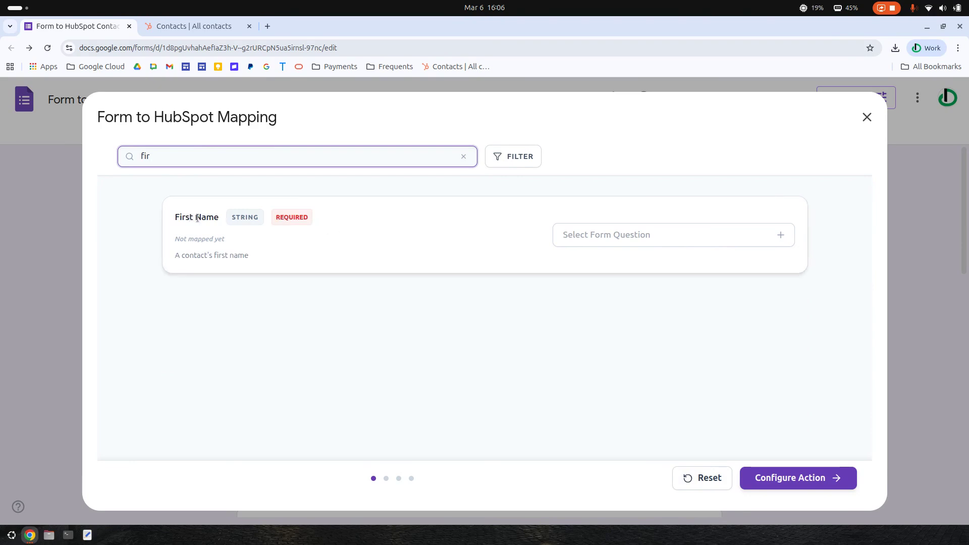
click(779, 235)
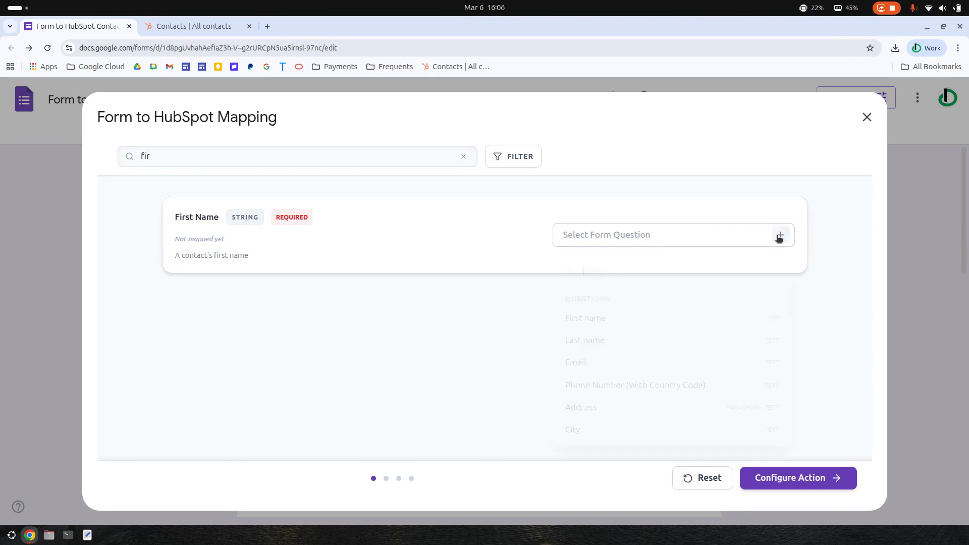
Step: Examine the system values available for mapping to the First Name property, from random IDs to response and date fields
scroll(626, 317, down, 10)
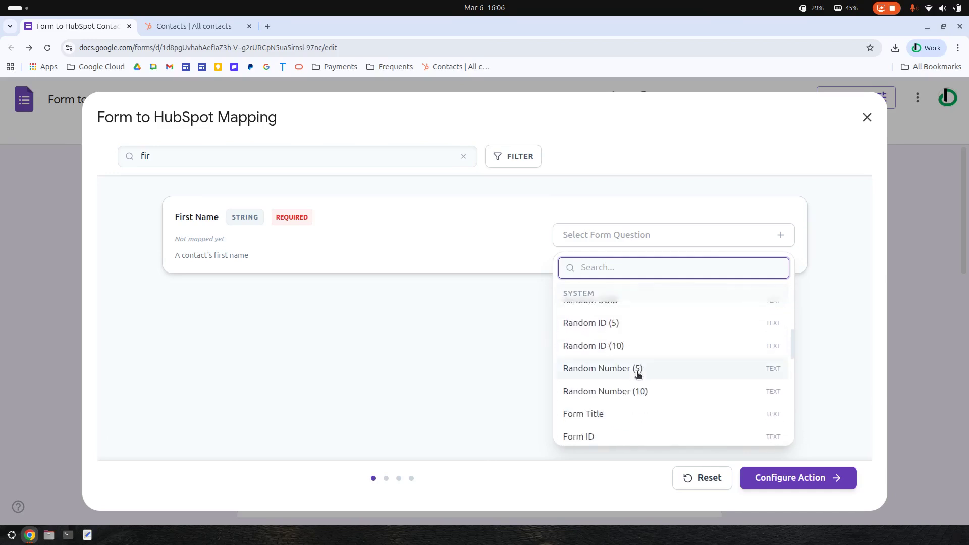
scroll(603, 328, down, 3)
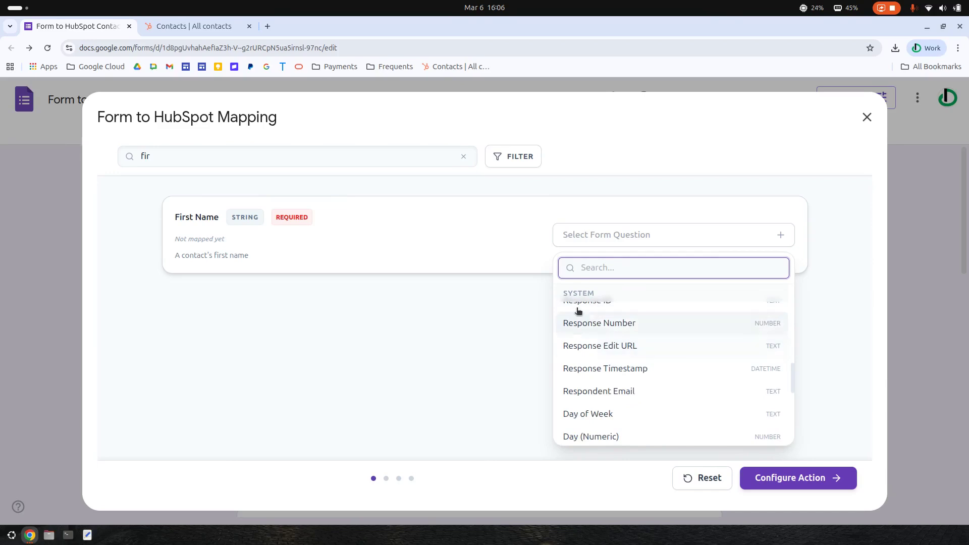
scroll(596, 343, up, 2)
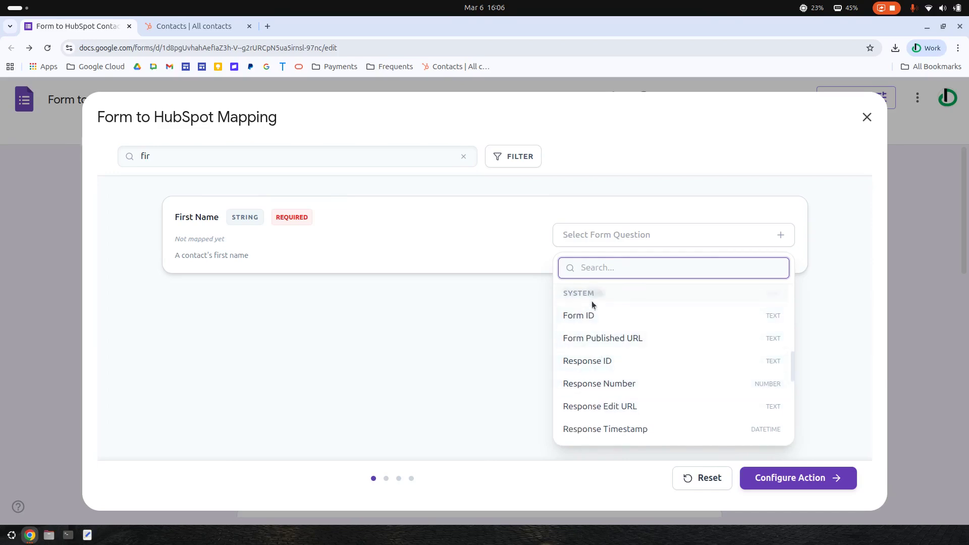
scroll(594, 305, down, 2)
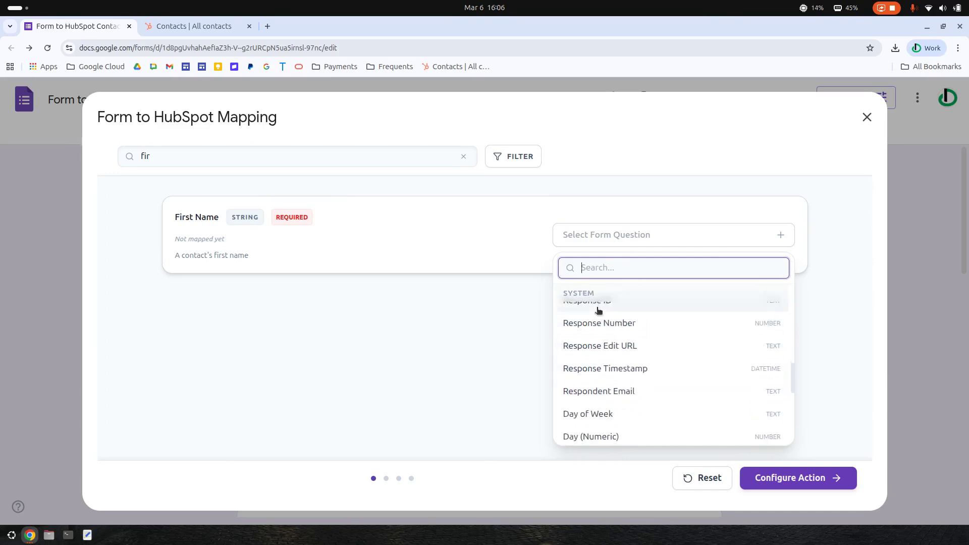
scroll(654, 356, up, 2)
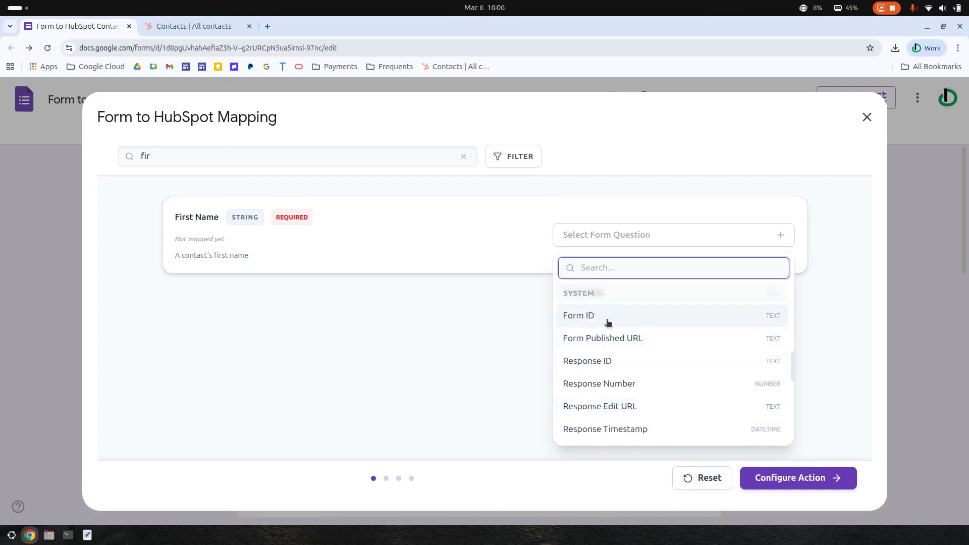
scroll(640, 356, down, 1)
scroll(640, 360, down, 2)
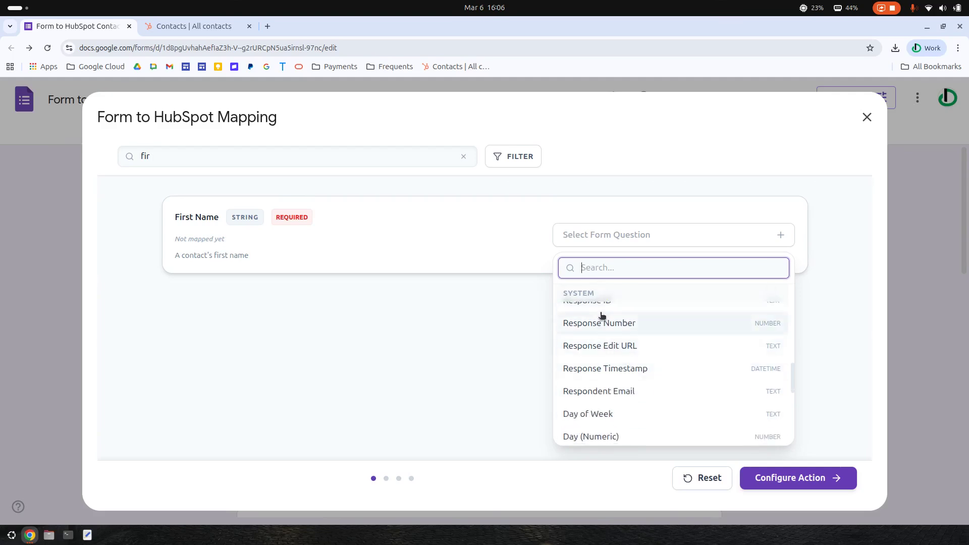
scroll(619, 381, down, 5)
scroll(632, 404, down, 5)
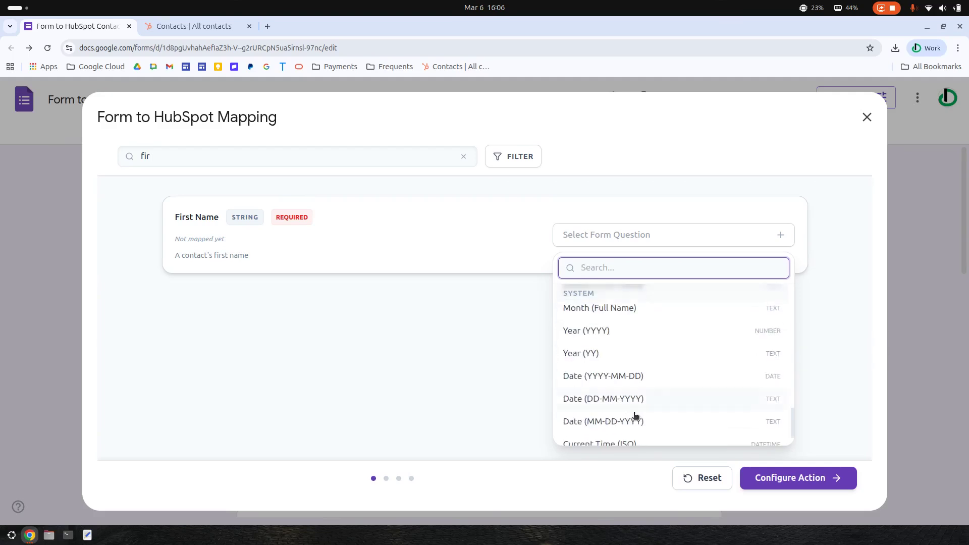
scroll(644, 416, down, 2)
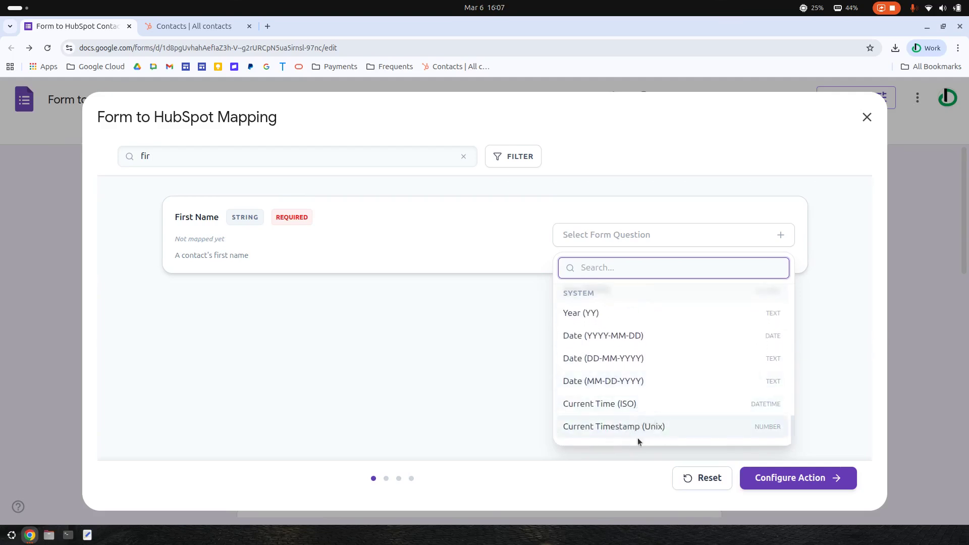
scroll(638, 407, up, 15)
scroll(647, 404, up, 10)
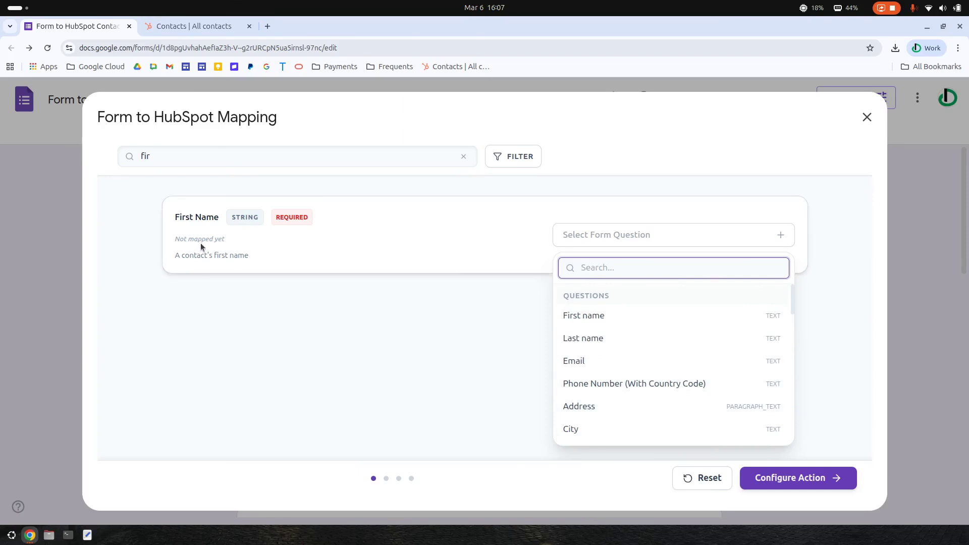
Step: Map the First Name property to the First name form question and clear the property search
click(585, 316)
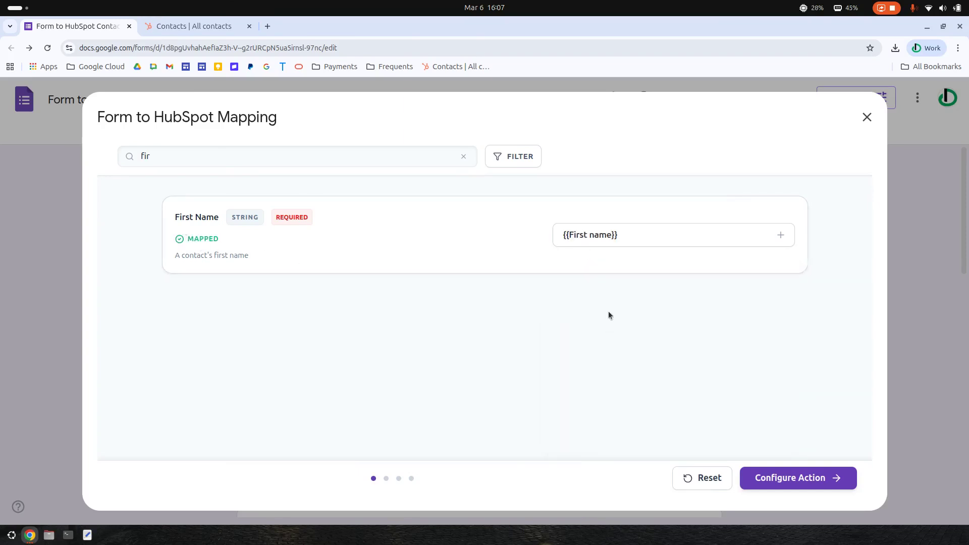
click(463, 156)
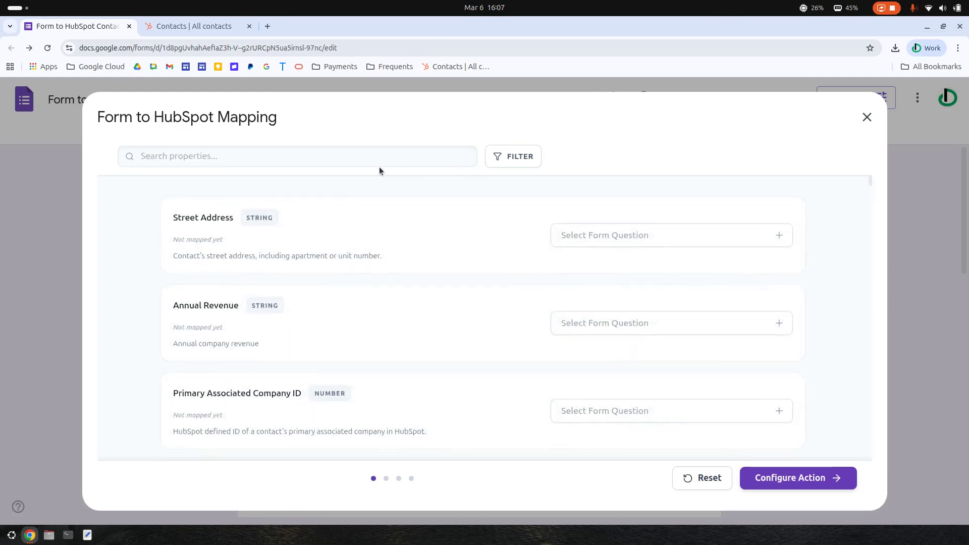
Step: Find the Last Name property by searching for "last" and map it to the Last name form question
click(375, 161)
text(last)
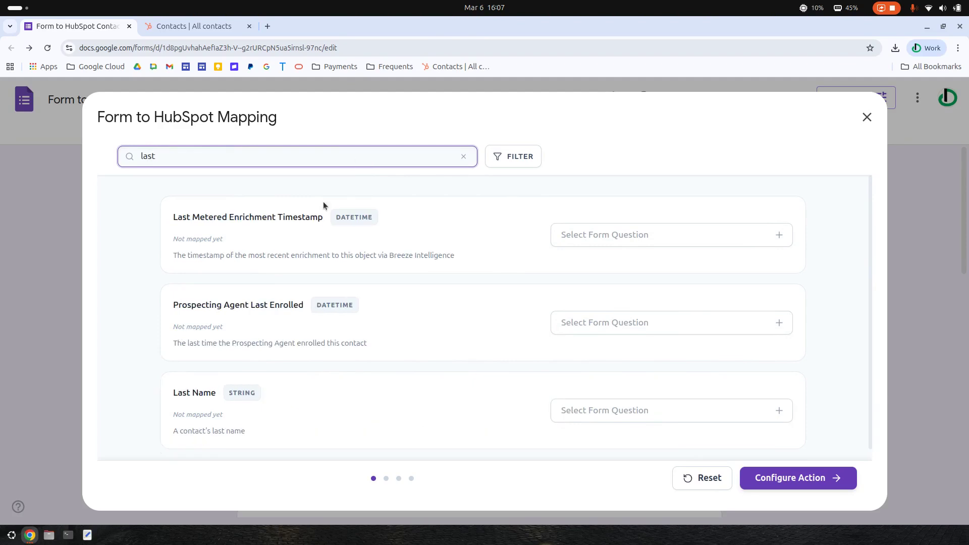
click(267, 383)
scroll(757, 379, down, 1)
click(780, 357)
text(last)
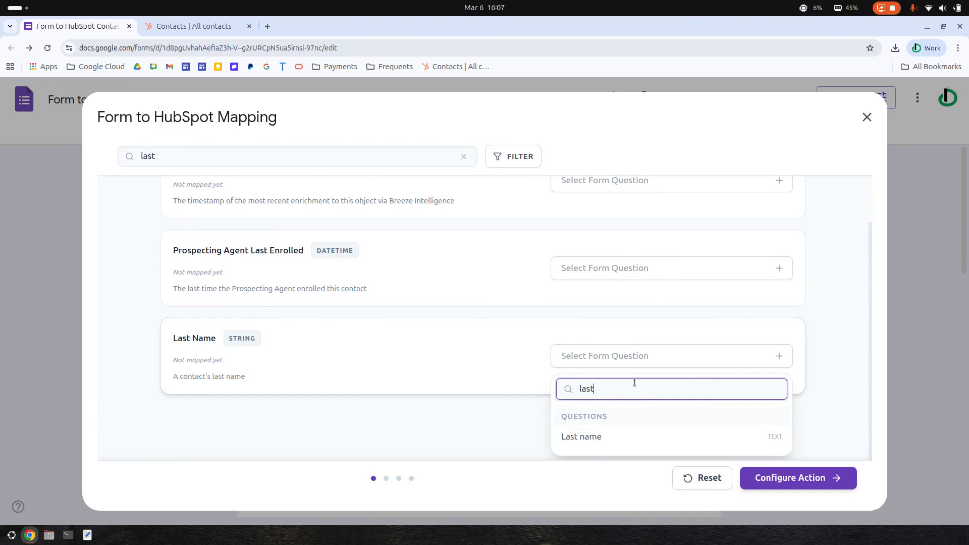
click(634, 438)
Step: Find the contact's Email property by searching for "email" and map it to the Respondent Email system value
click(463, 157)
click(317, 159)
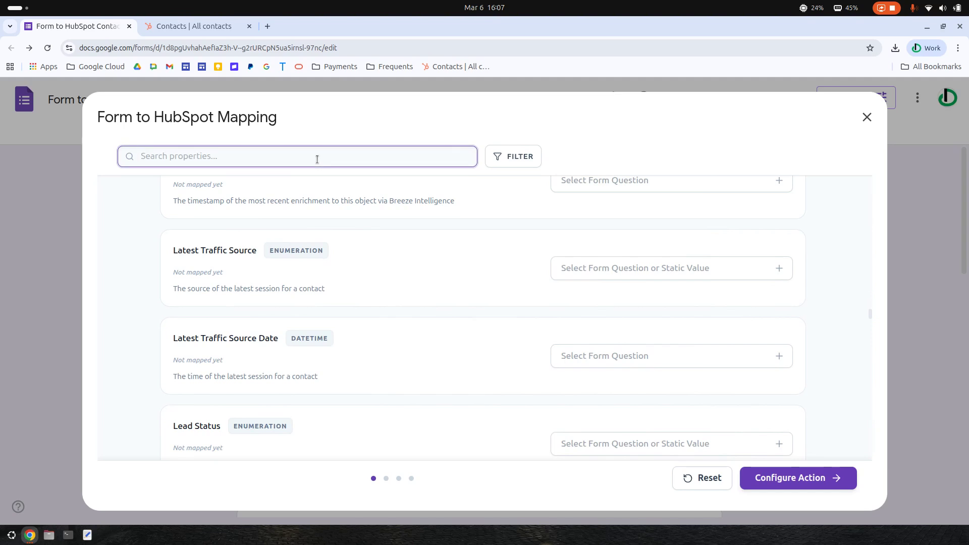
text(email)
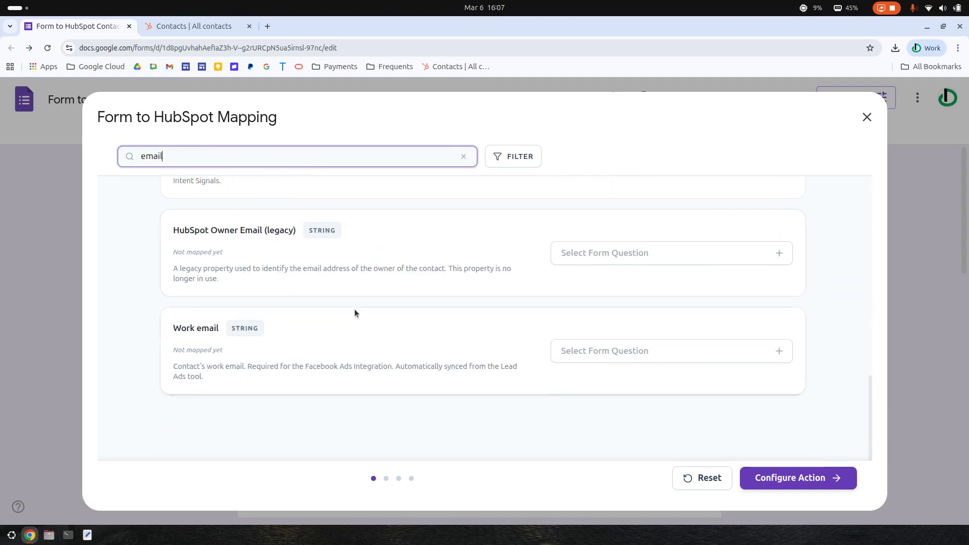
scroll(354, 308, up, 10)
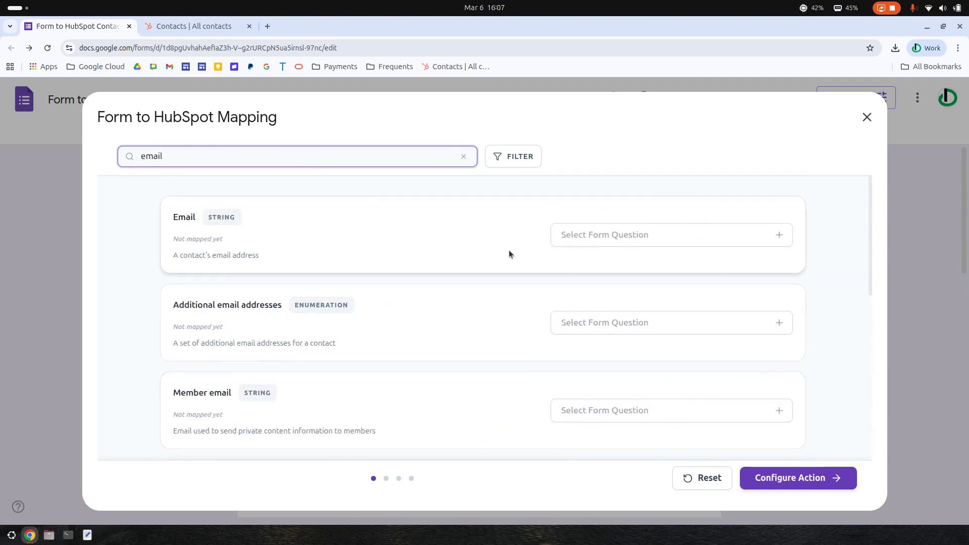
click(780, 238)
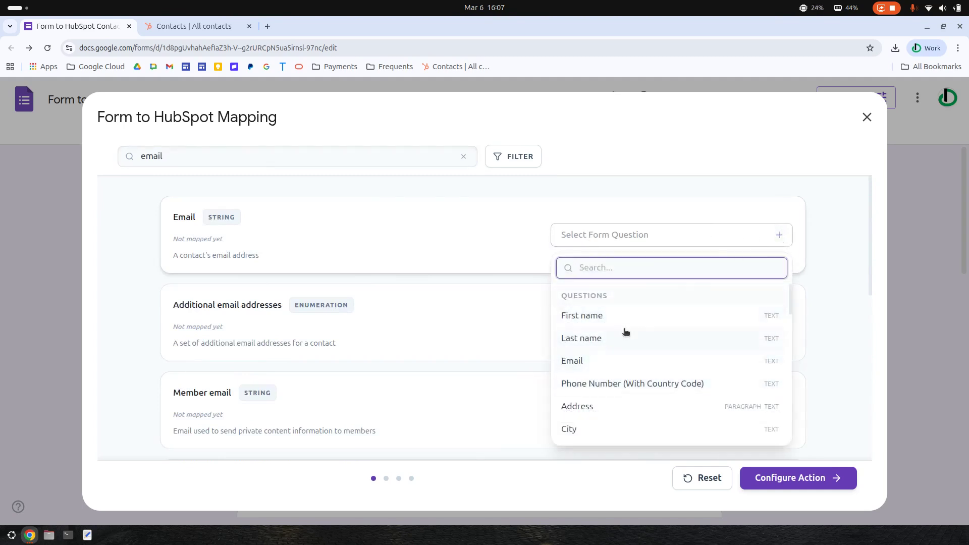
scroll(671, 374, down, 10)
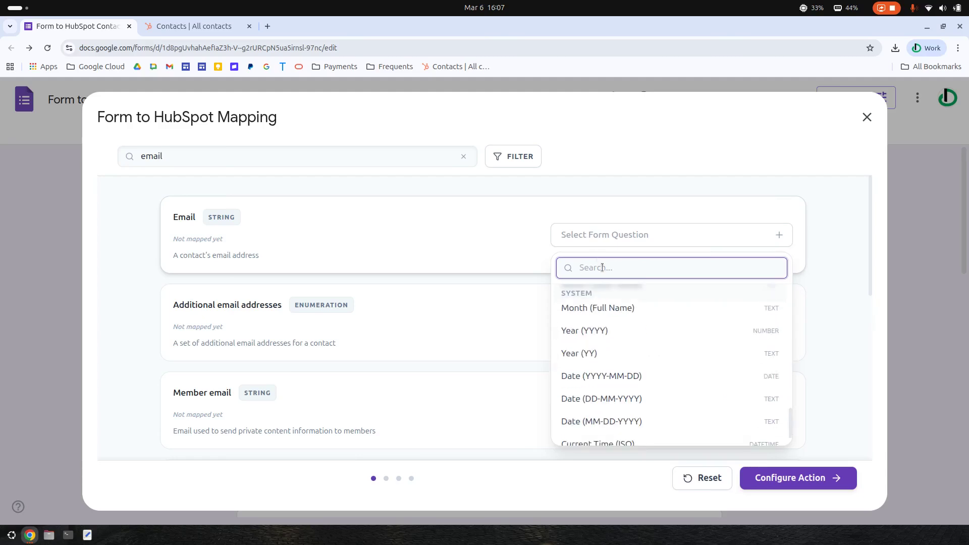
text(resp)
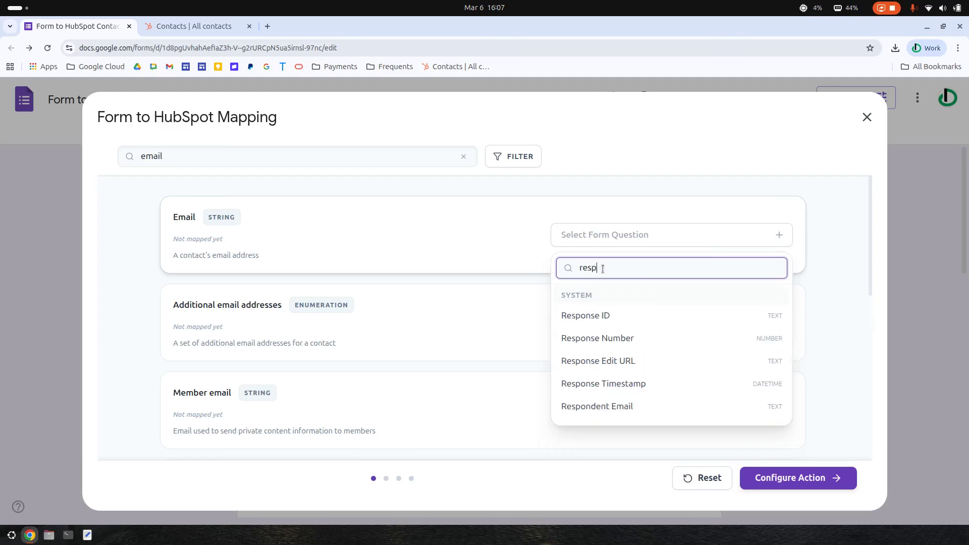
click(632, 405)
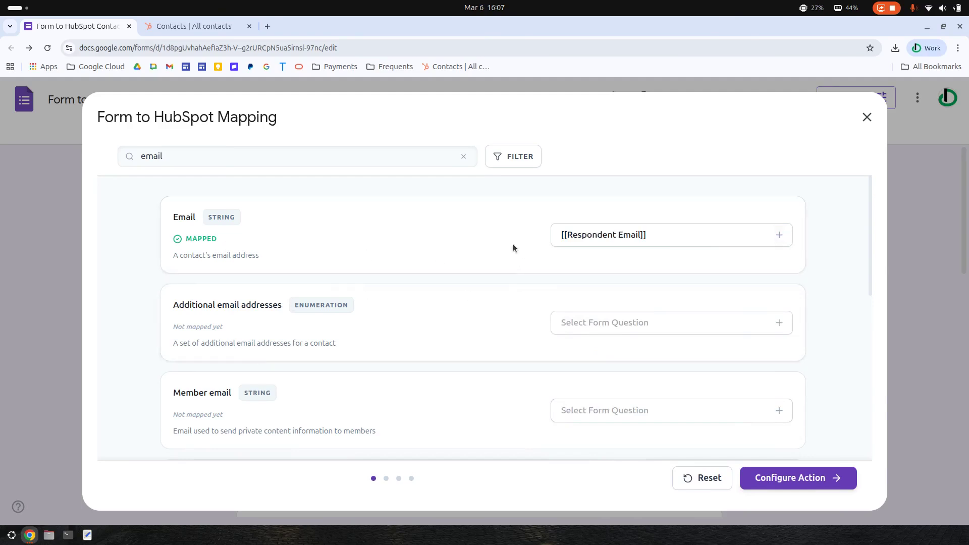
Step: Find the City property by searching for "city" and map it to the City form question
click(464, 157)
text(city)
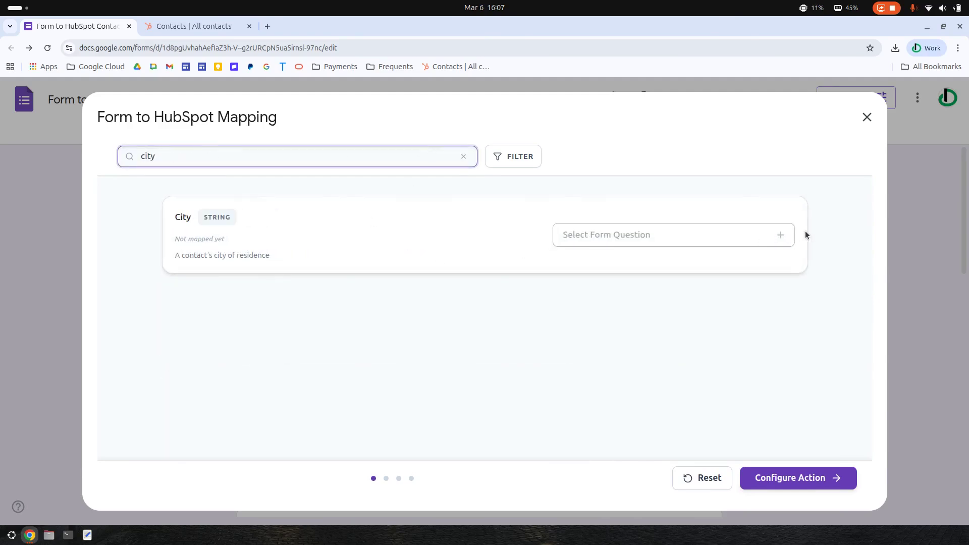
click(773, 236)
text(city)
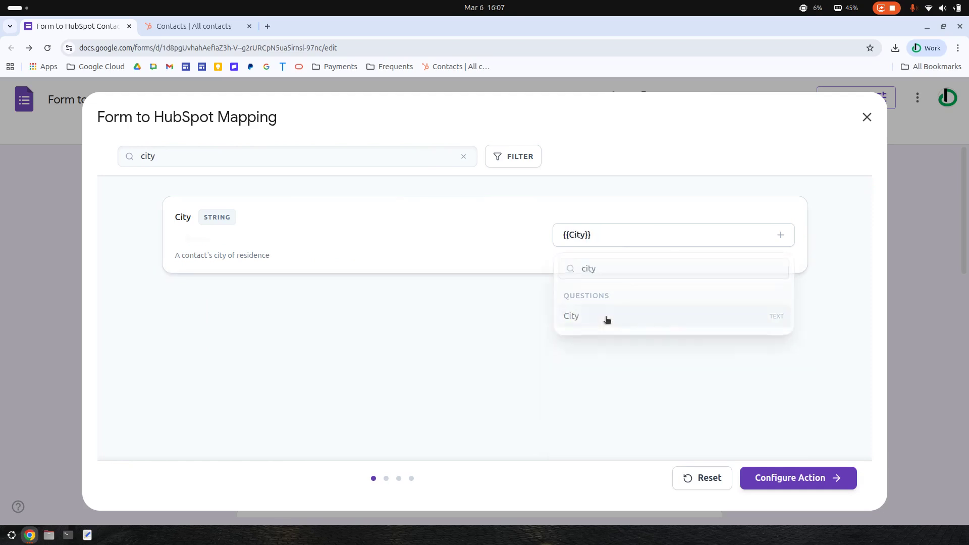
Step: Assign the City form question to the City property and map State/Region Code to the State form question by searching for "state"
click(606, 317)
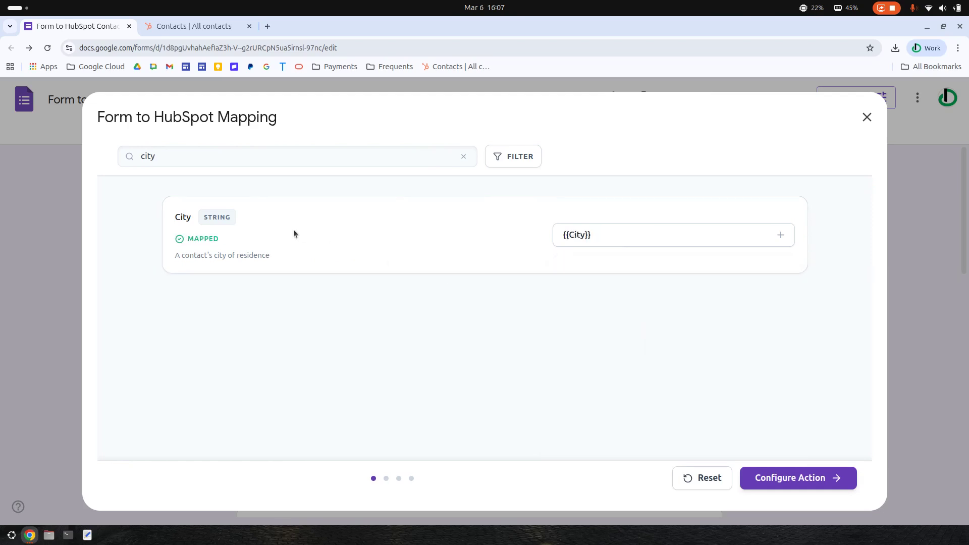
click(464, 157)
text(state)
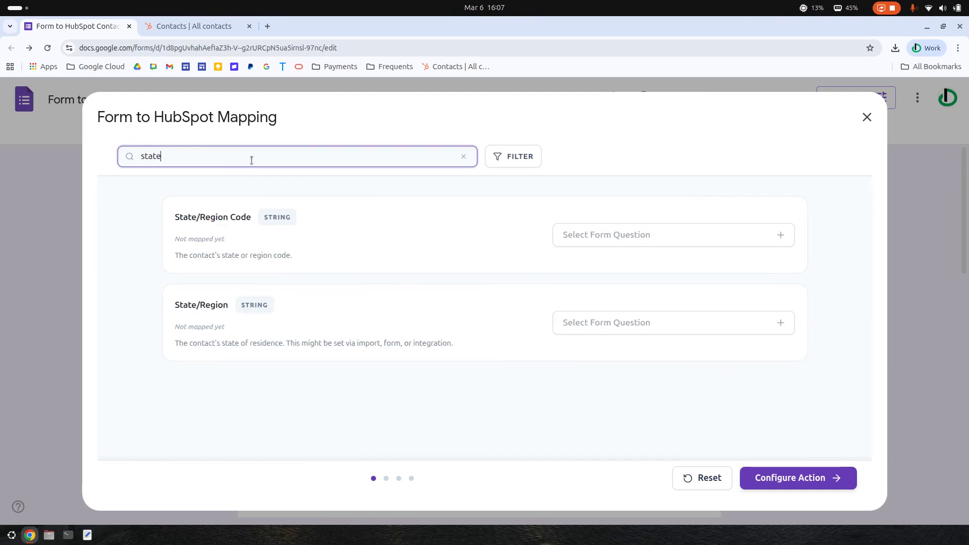
click(780, 235)
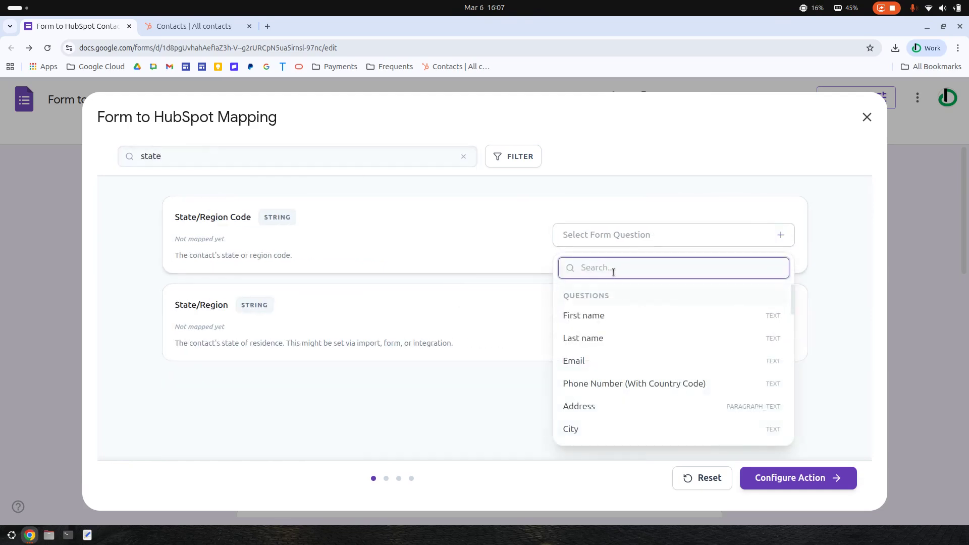
text(state)
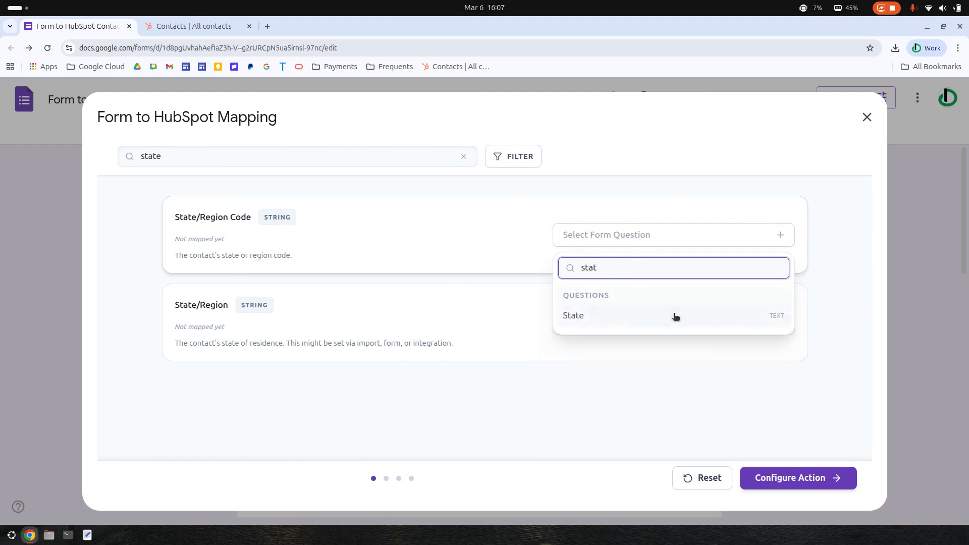
click(673, 316)
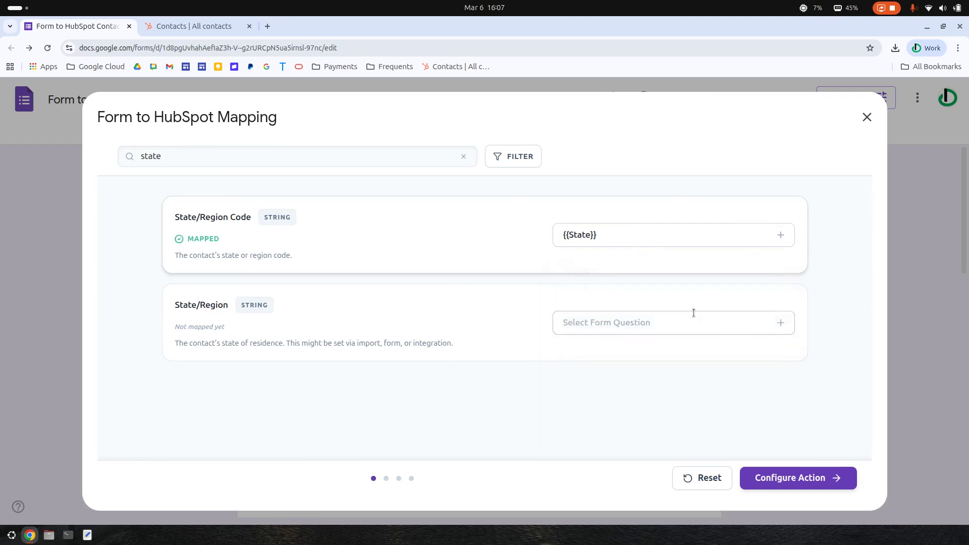
Step: Clear the property search, filter the properties by the Mapped status and review the mapped contact properties
click(464, 157)
click(510, 157)
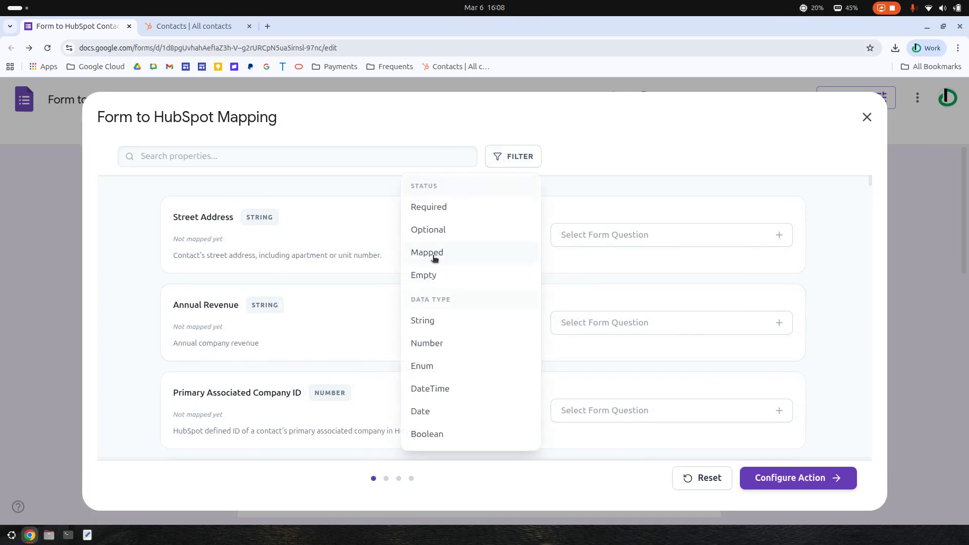
click(459, 258)
click(843, 220)
scroll(836, 269, down, 5)
scroll(825, 333, up, 5)
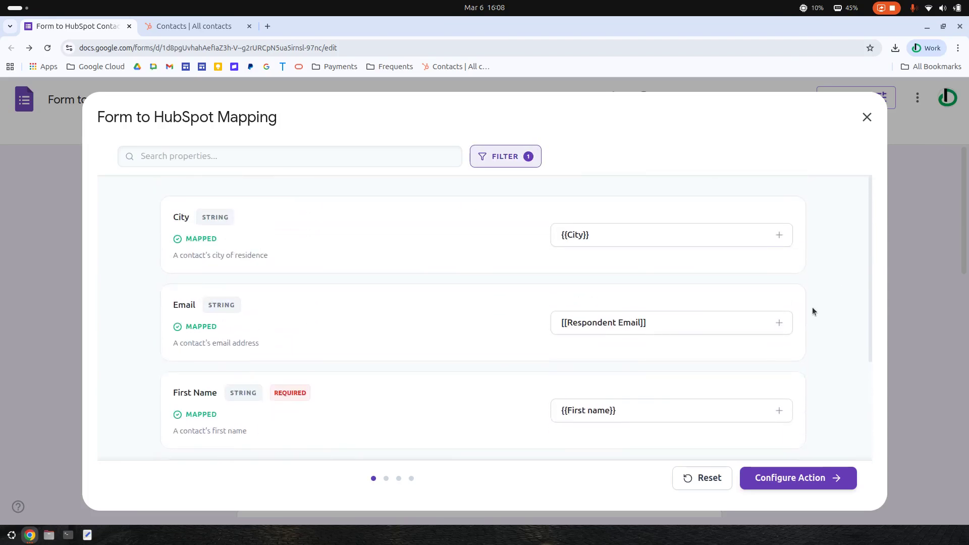
scroll(813, 307, down, 5)
Step: Keep the Create Contact action with updating of existing contacts enabled and continue to the Logic Builder
click(822, 484)
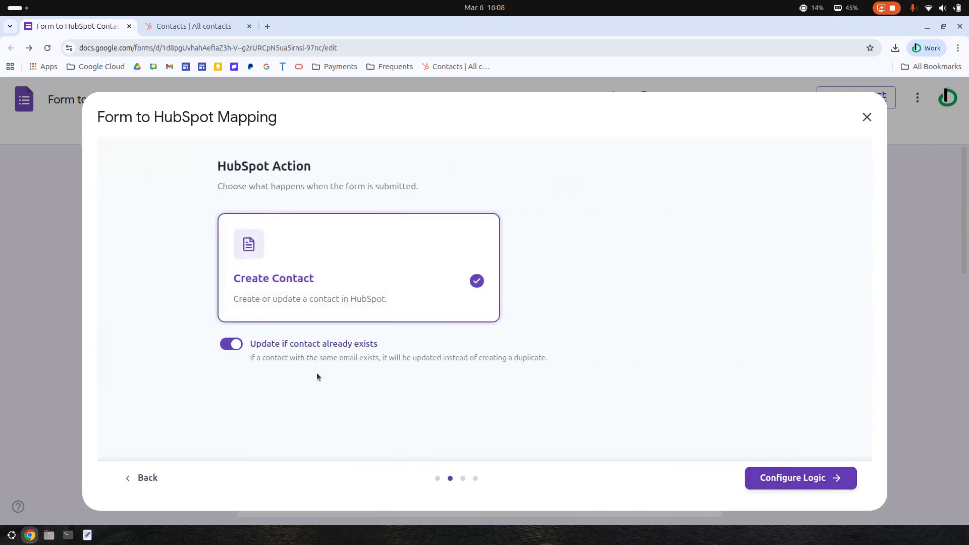
click(801, 478)
click(463, 337)
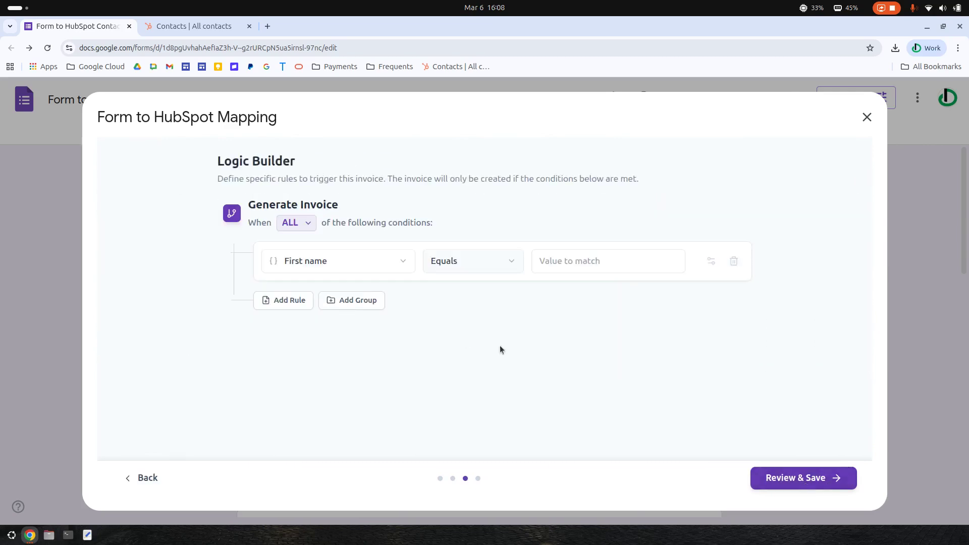
Step: Set the Logic Builder rule to require that First name Is not empty
click(341, 271)
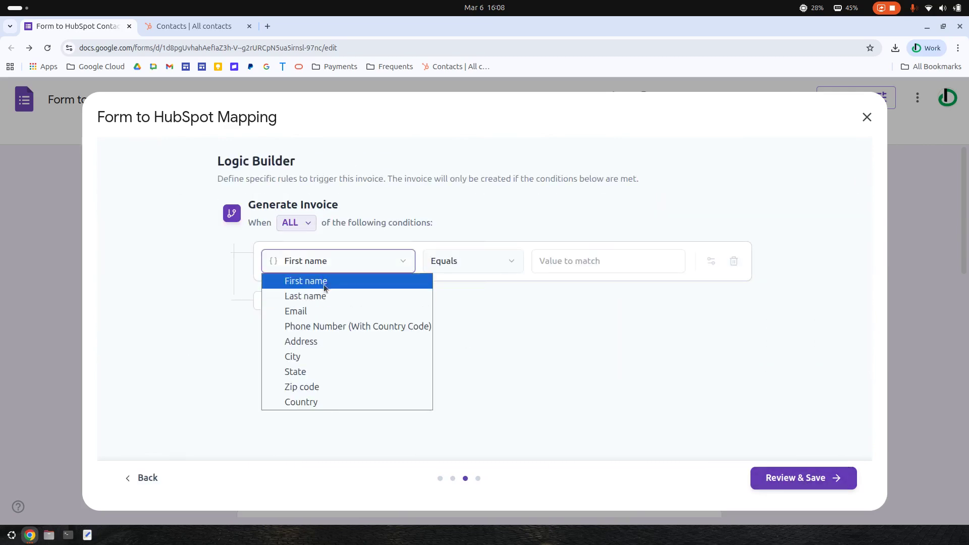
click(323, 282)
click(472, 268)
click(473, 267)
click(342, 262)
click(492, 259)
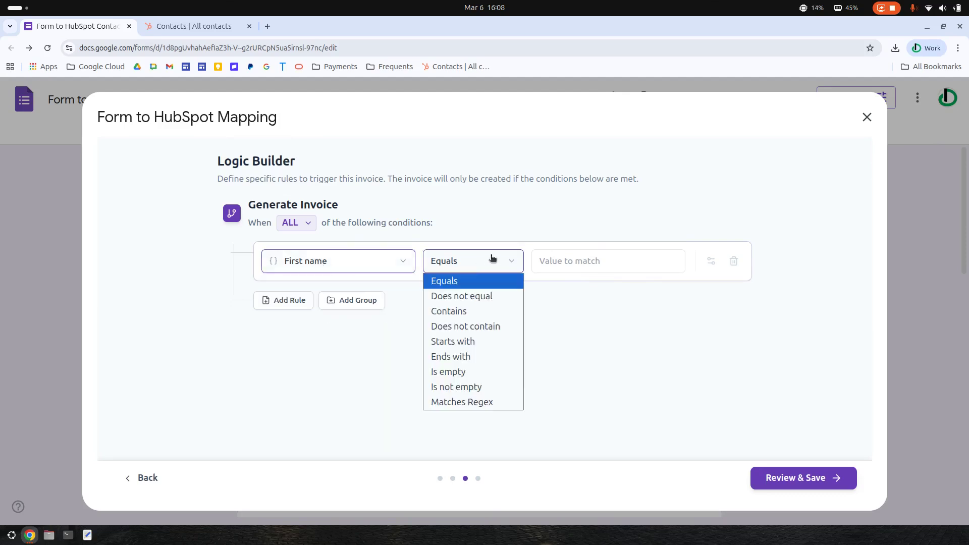
click(469, 392)
Step: Continue to the review stage and enable Save URLs to Google Sheet with a newly created spreadsheet
click(799, 482)
scroll(403, 302, down, 2)
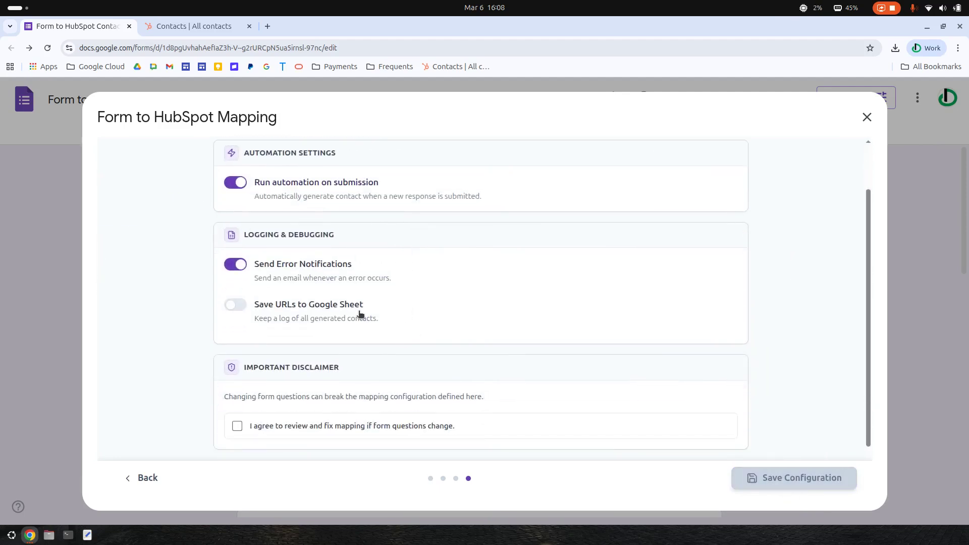
click(244, 308)
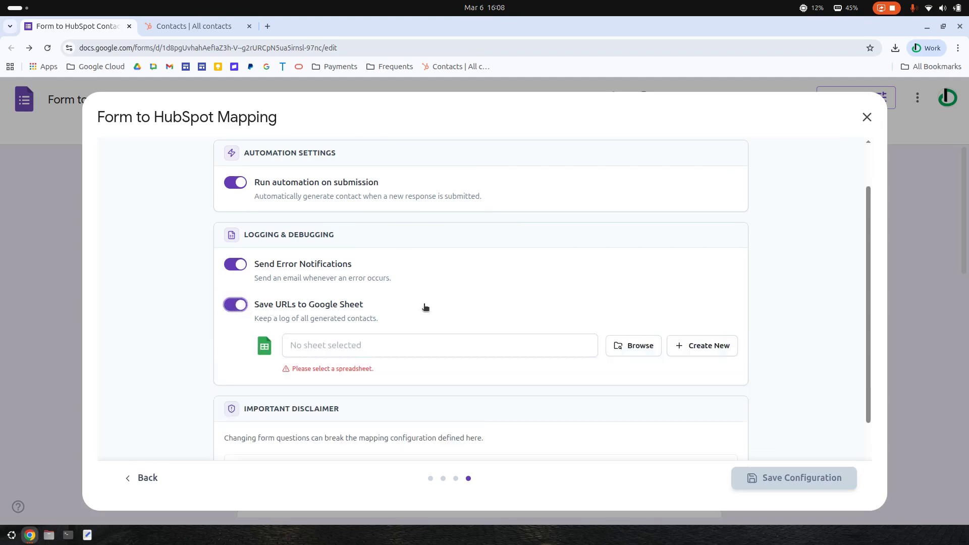
click(709, 350)
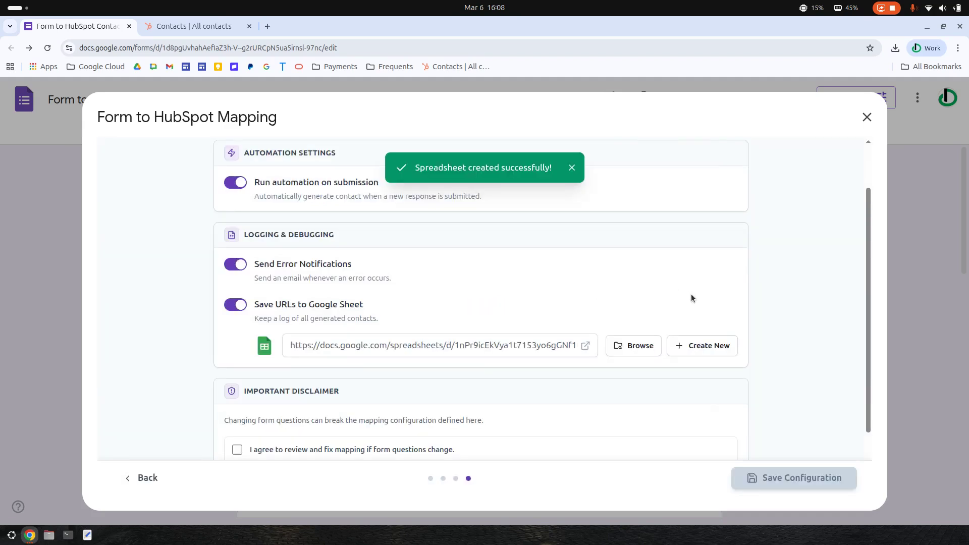
Step: Agree to review and fix the mapping if form questions change and save the configuration
scroll(689, 293, down, 2)
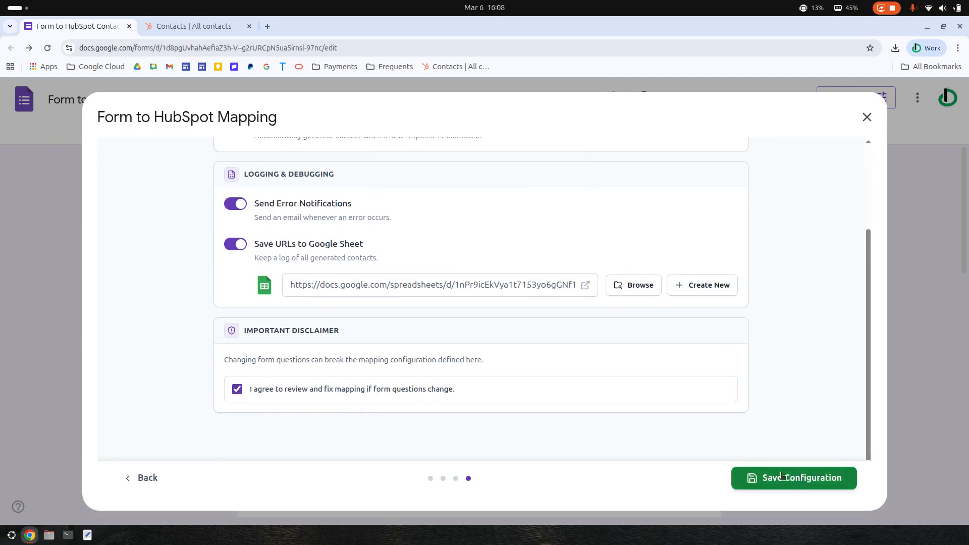
click(798, 484)
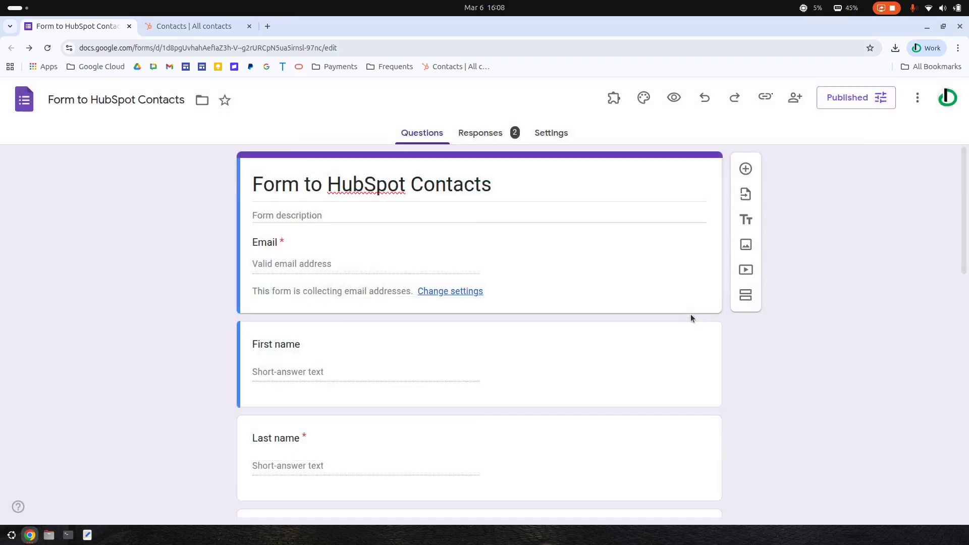
Step: Copy the form's responder link from the published options and open it in a new browser tab
click(849, 99)
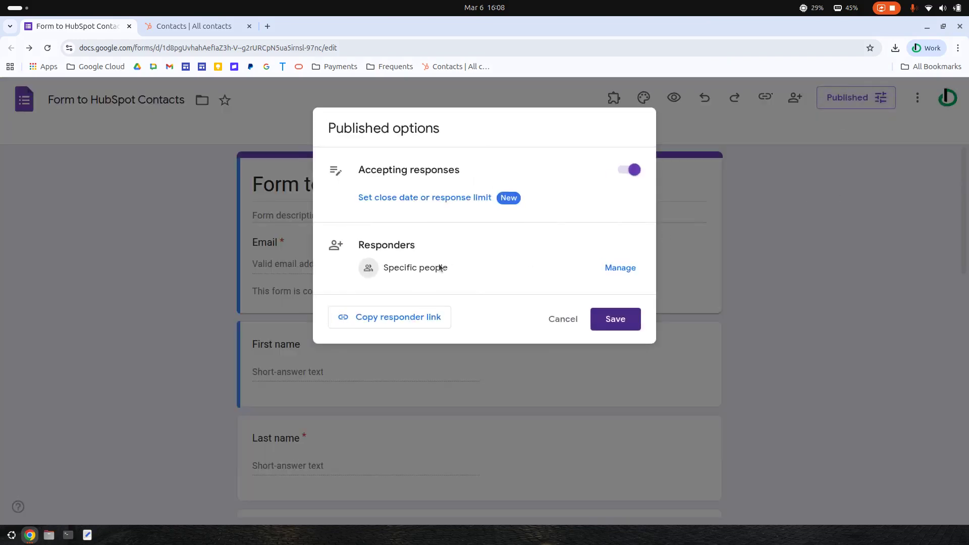
click(408, 318)
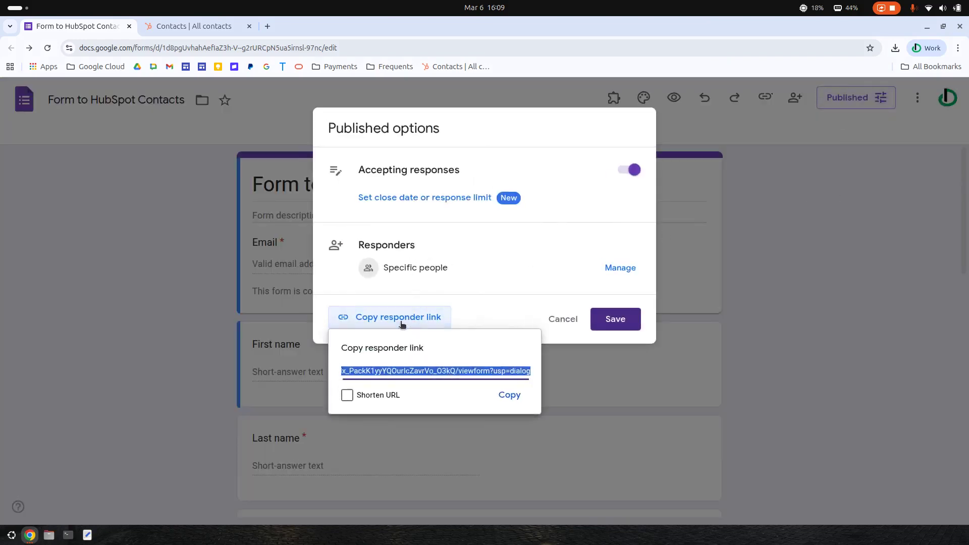
click(511, 397)
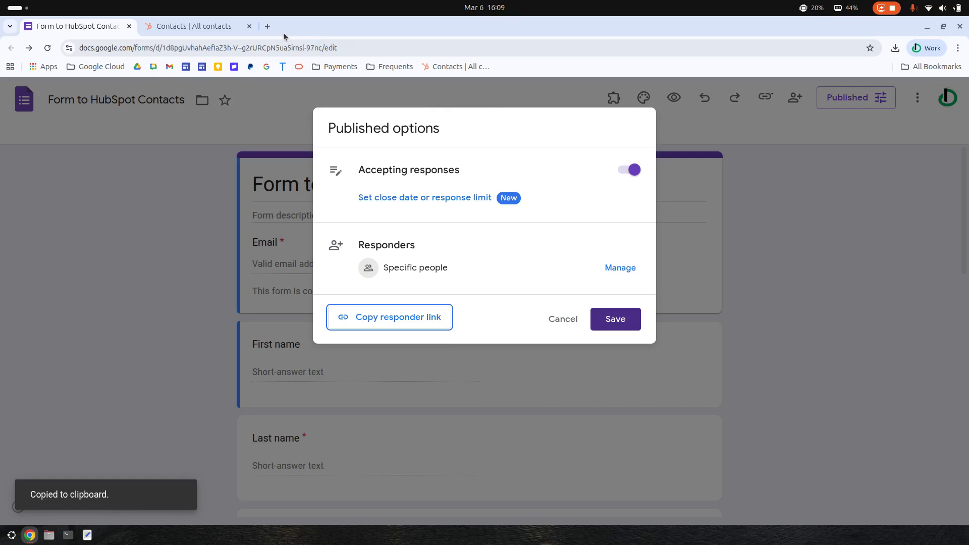
click(268, 26)
right_click(276, 53)
click(292, 53)
right_click(324, 50)
click(386, 139)
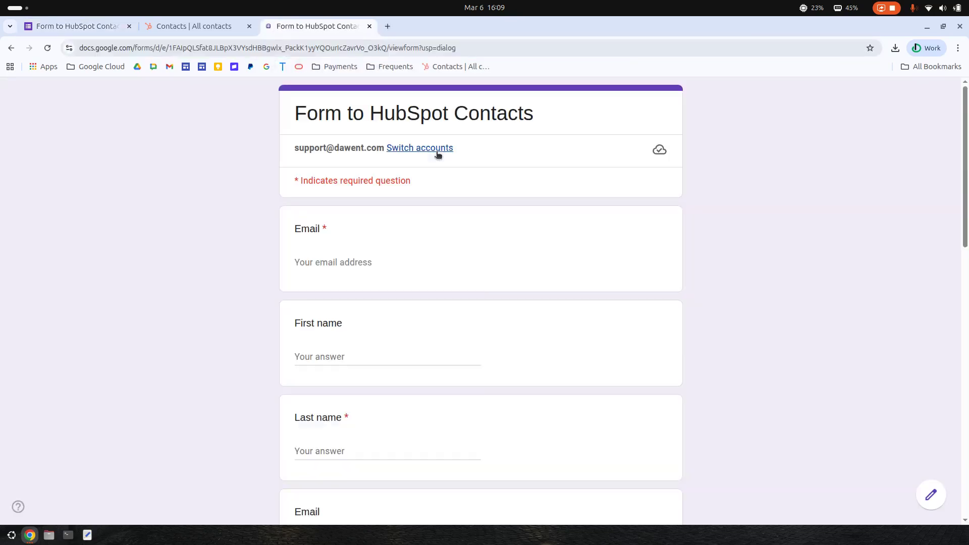
click(328, 262)
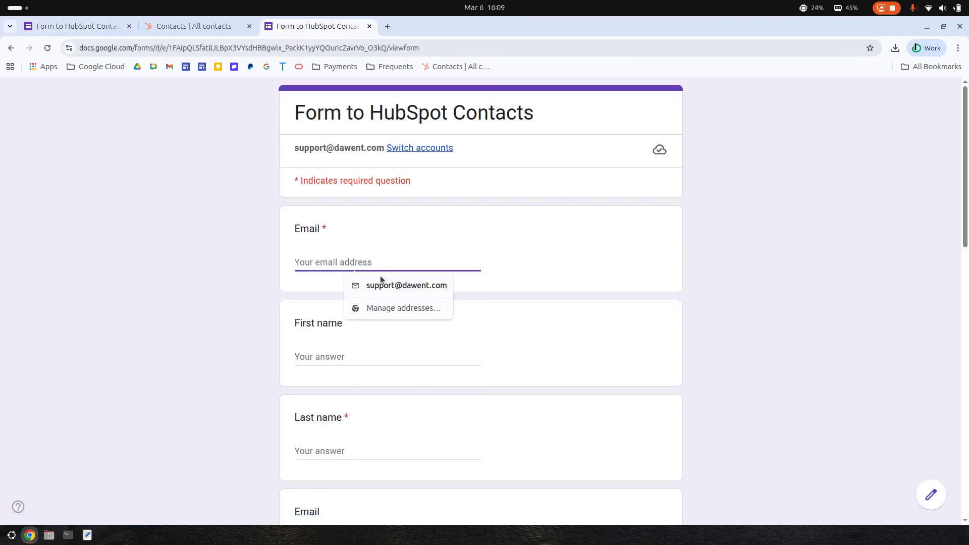
click(375, 284)
scroll(393, 313, down, 1)
Step: Fill in the required Email question with the sample contact's email address
click(345, 188)
click(323, 202)
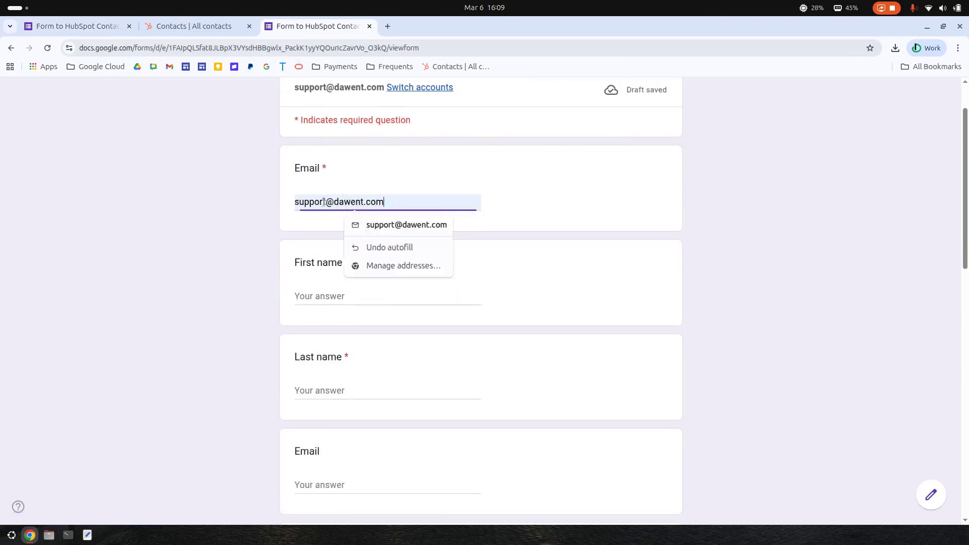
key(ctrl+a)
text(j)
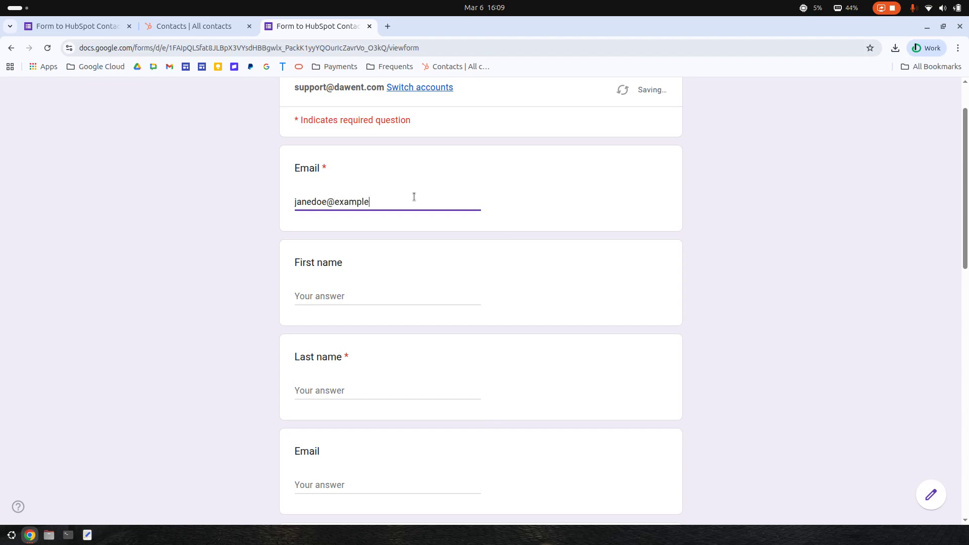
text(anedoe@example/.c)
key(BackSpace)
text(.com)
key(Tab)
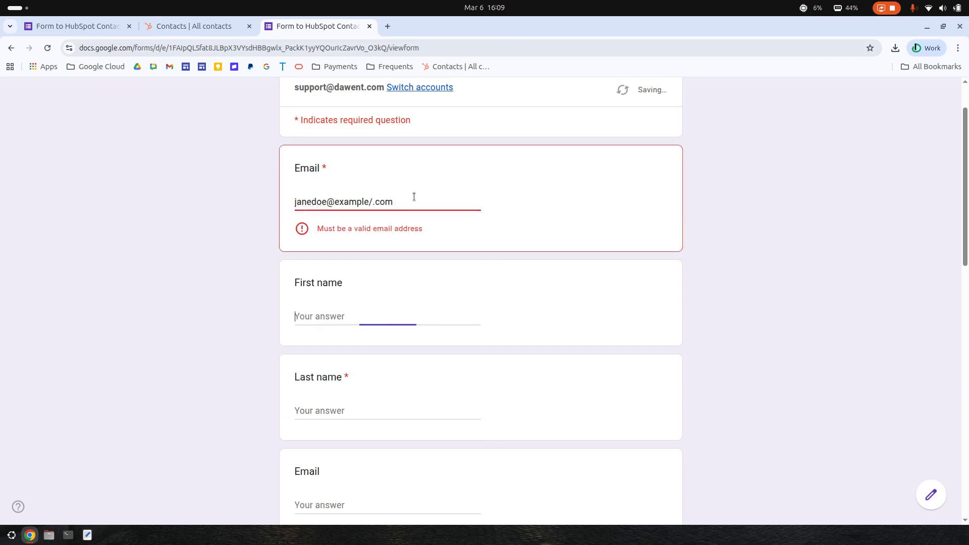
click(373, 203)
key(BackSpace)
key(Tab)
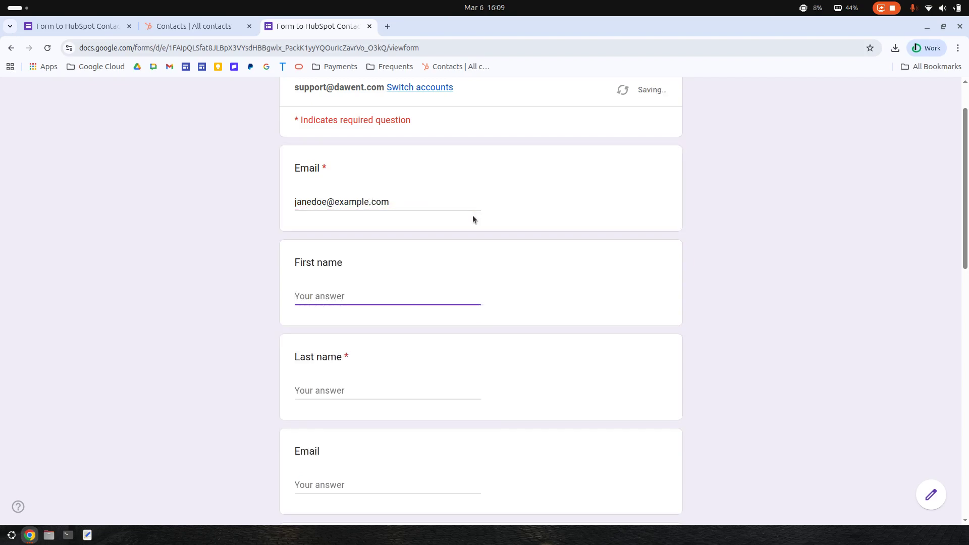
Step: Enter the sample contact's first name and last name in the form
text(janeJ)
key(ctrl+a)
text(Jane)
key(Tab)
text(D)
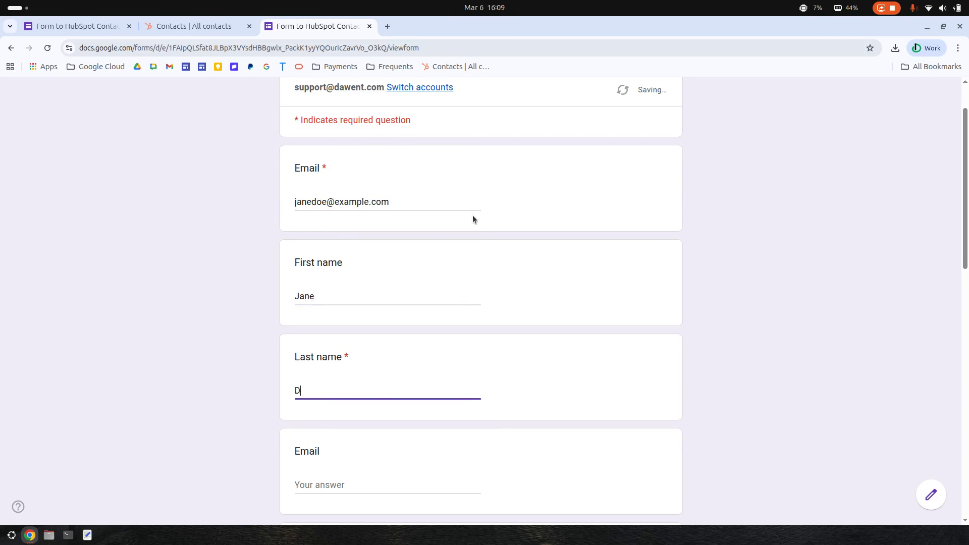
Step: Leave the optional Email, Phone Number and Address questions blank and answer City with NYC
scroll(474, 216, down, 5)
click(331, 242)
click(366, 337)
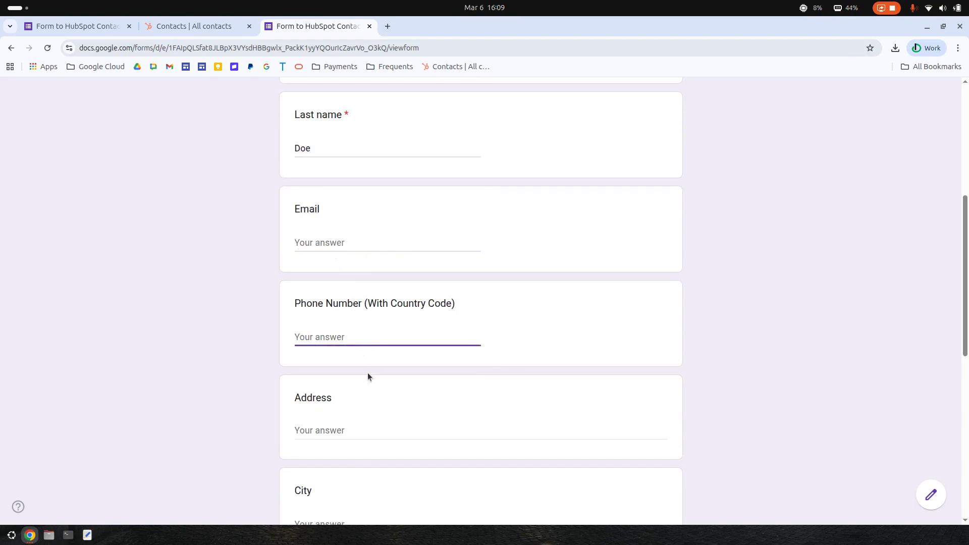
scroll(367, 373, down, 2)
click(323, 309)
click(320, 403)
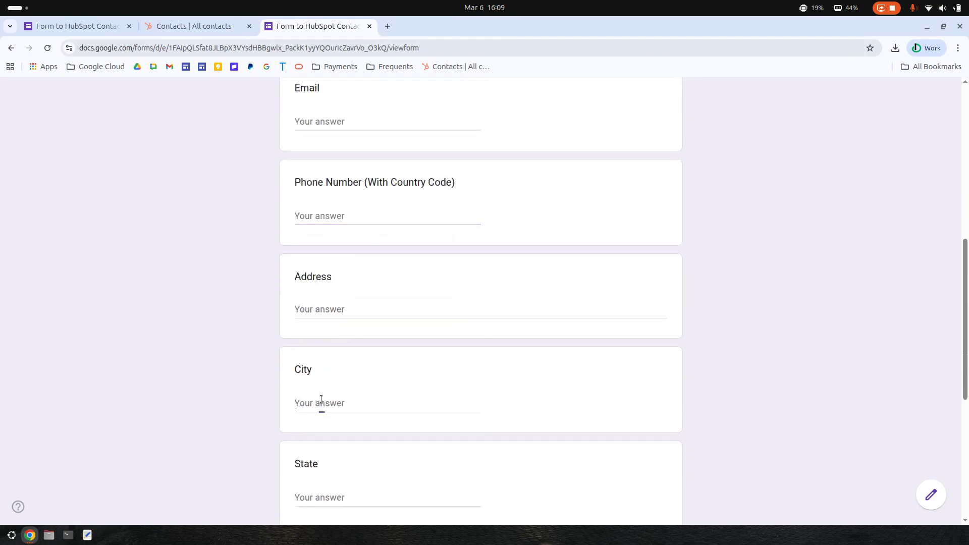
text(NYC)
key(Tab)
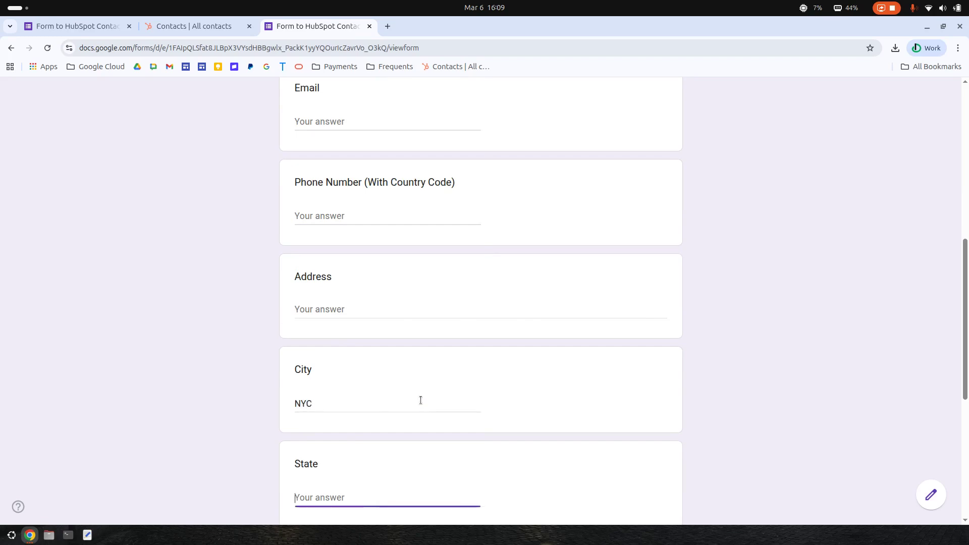
Step: Answer State with NY, Zip code with 1234 and Country with USA, and submit the form response
scroll(351, 316, down, 3)
text(NY)
key(Tab)
text(1234)
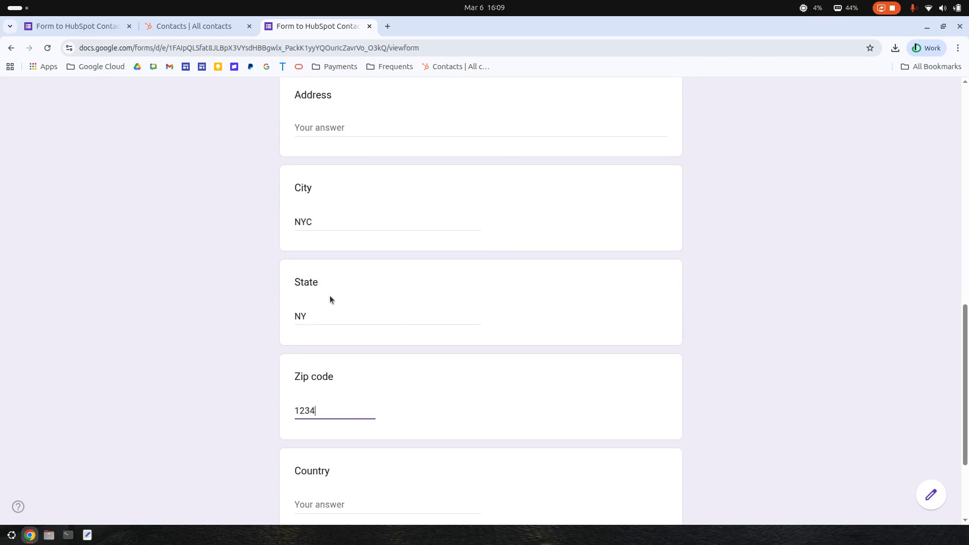
key(Tab)
scroll(406, 330, down, 3)
text(USA)
click(304, 422)
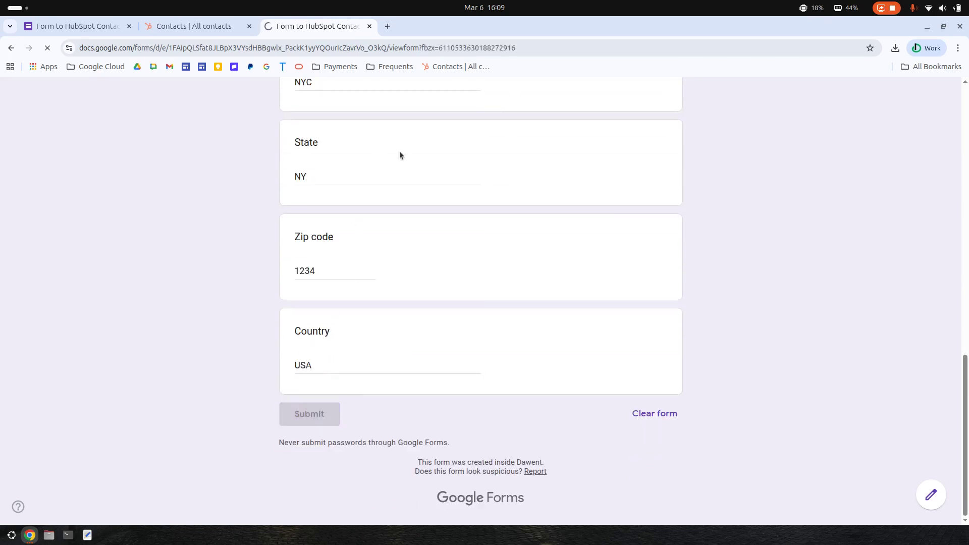
Step: Check the HubSpot contacts list, return to the form editor and open the Form to HubSpot Contacts add-on's mapping
click(204, 29)
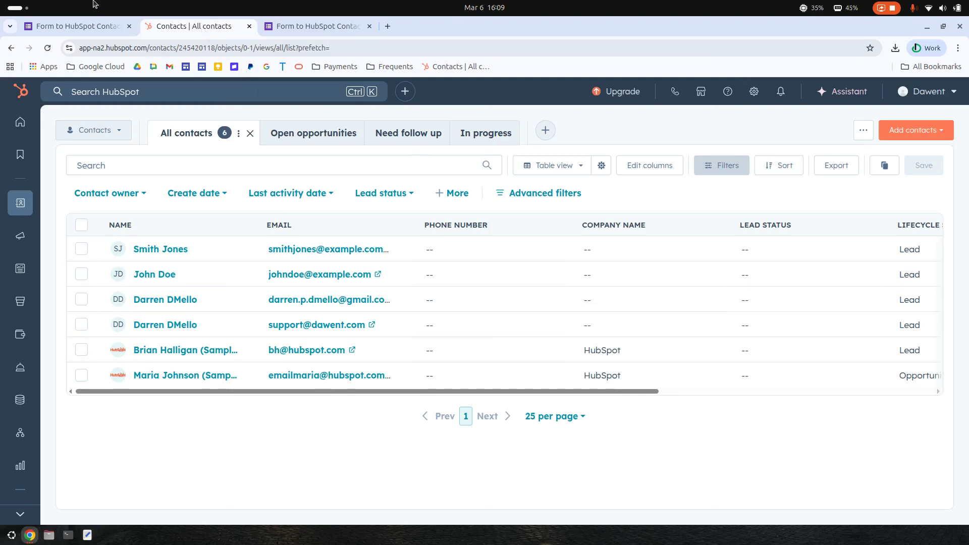
click(82, 23)
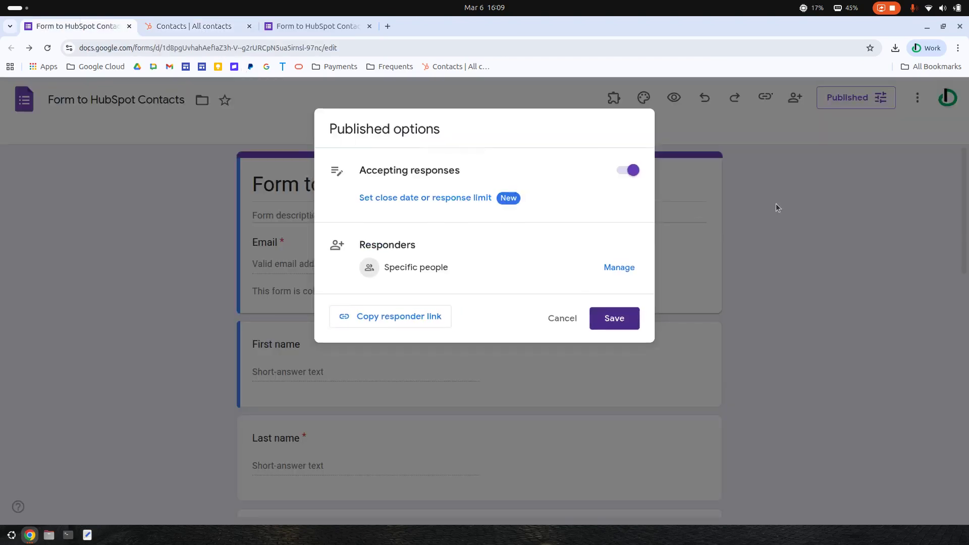
click(774, 208)
click(614, 98)
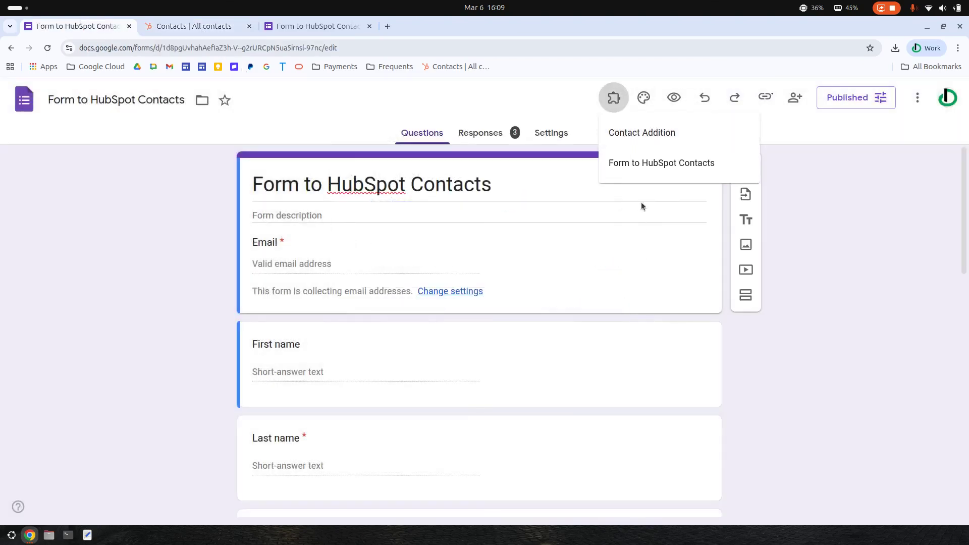
click(676, 168)
click(443, 214)
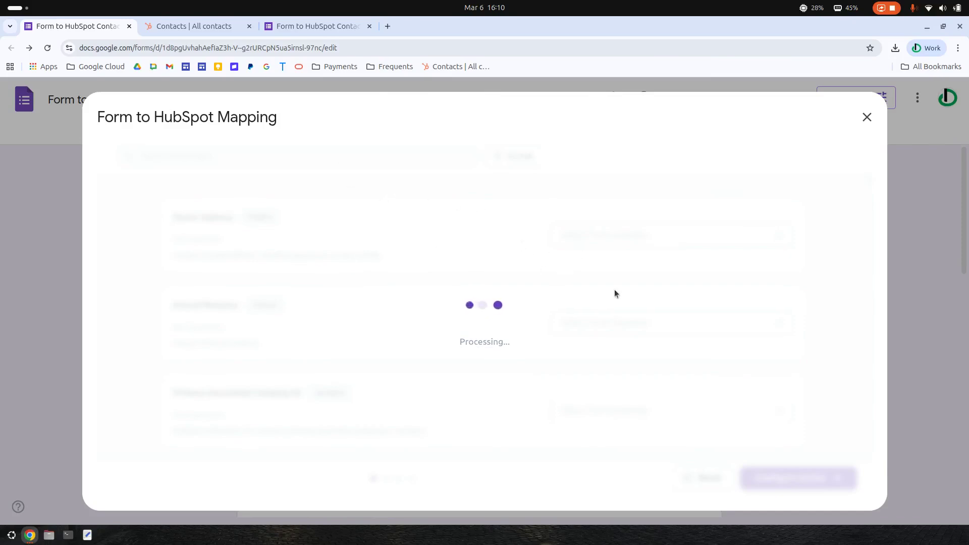
Step: Reload the HubSpot contacts list to check for the new contact, and return to the form's mapping dialog
click(194, 26)
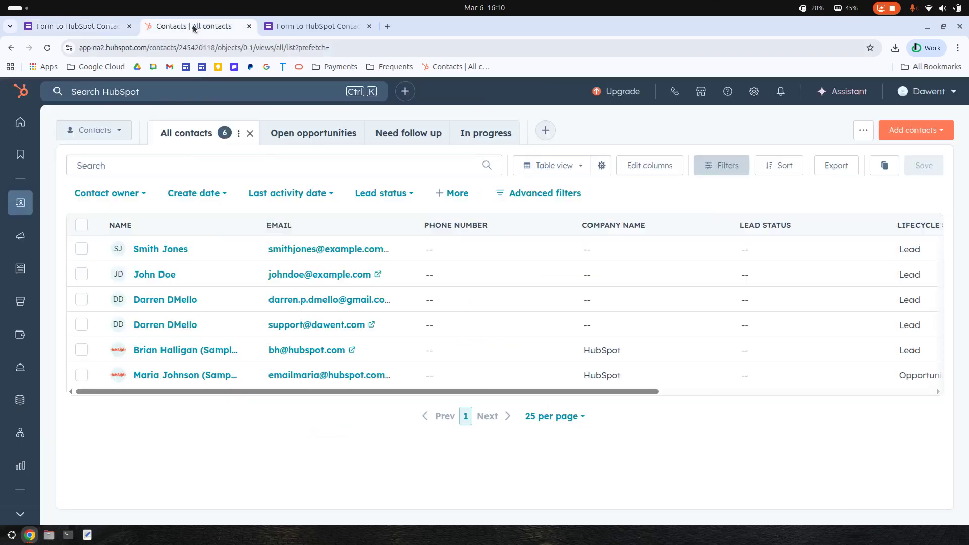
click(48, 48)
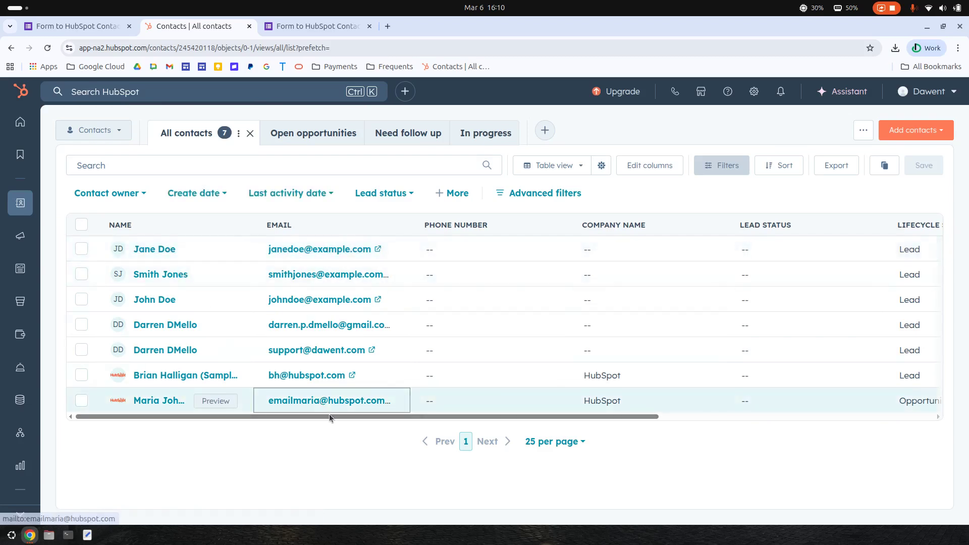
click(76, 26)
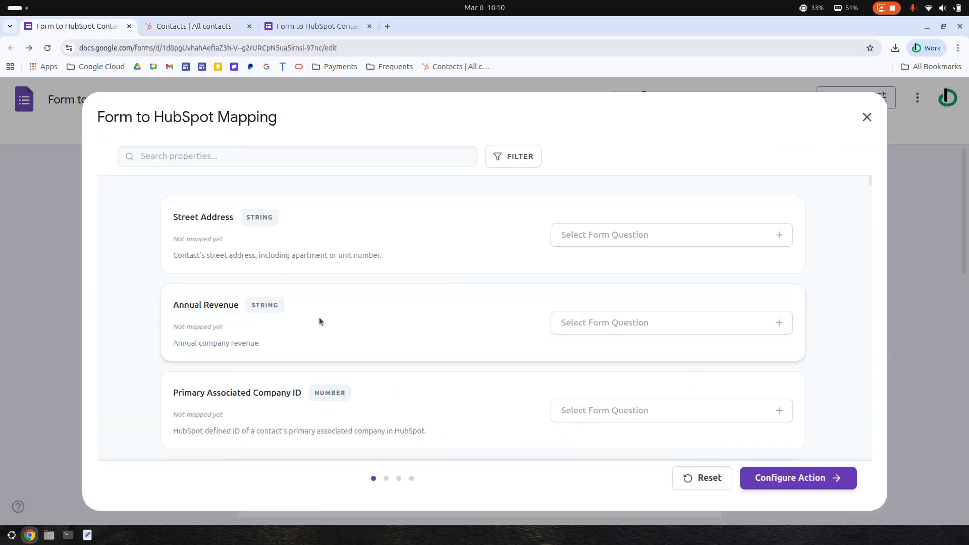
Step: Filter the HubSpot properties by Mapped status and review the mapped form questions
click(512, 156)
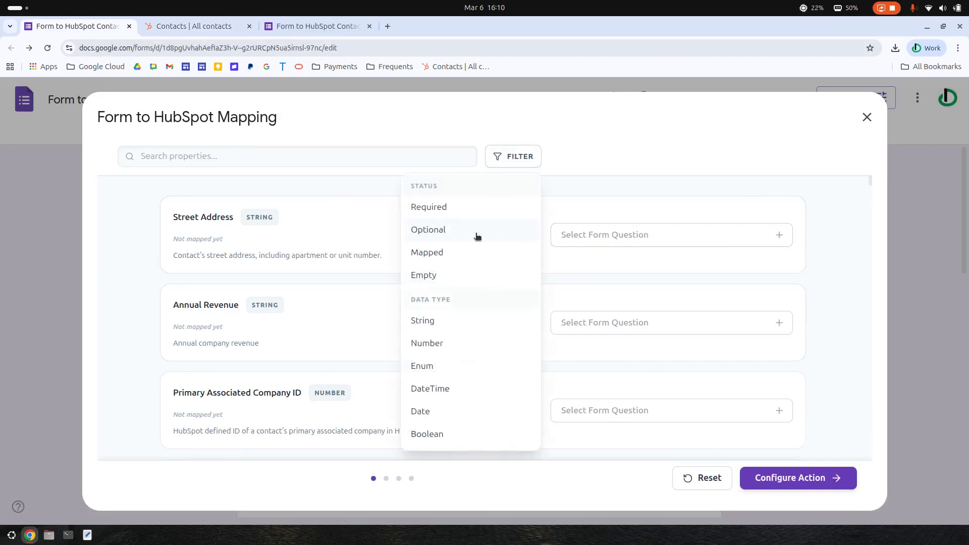
click(430, 255)
click(835, 222)
scroll(841, 305, down, 5)
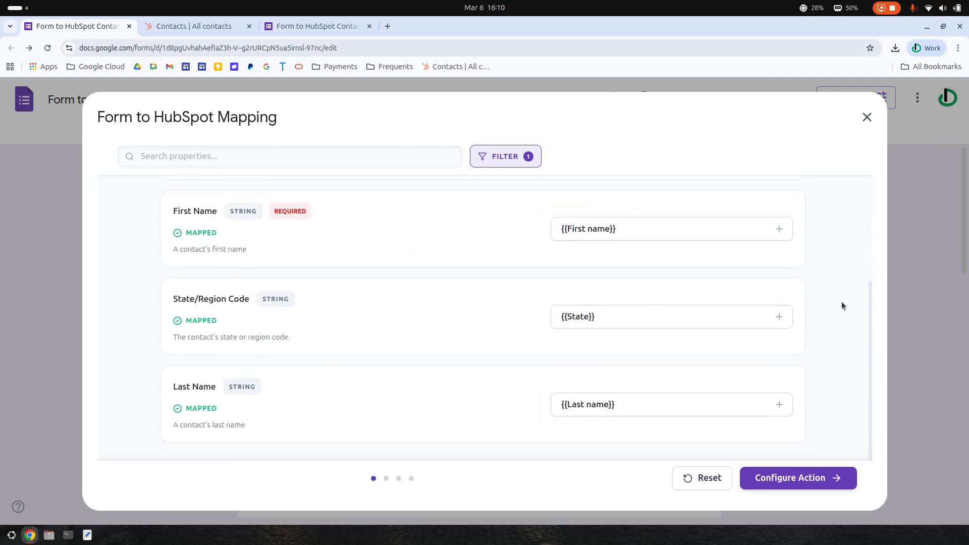
scroll(827, 328, up, 4)
Step: Advance the mapping wizard to Review & Settings and open the linked Google Sheet log of generated contacts
click(804, 478)
click(803, 478)
click(778, 477)
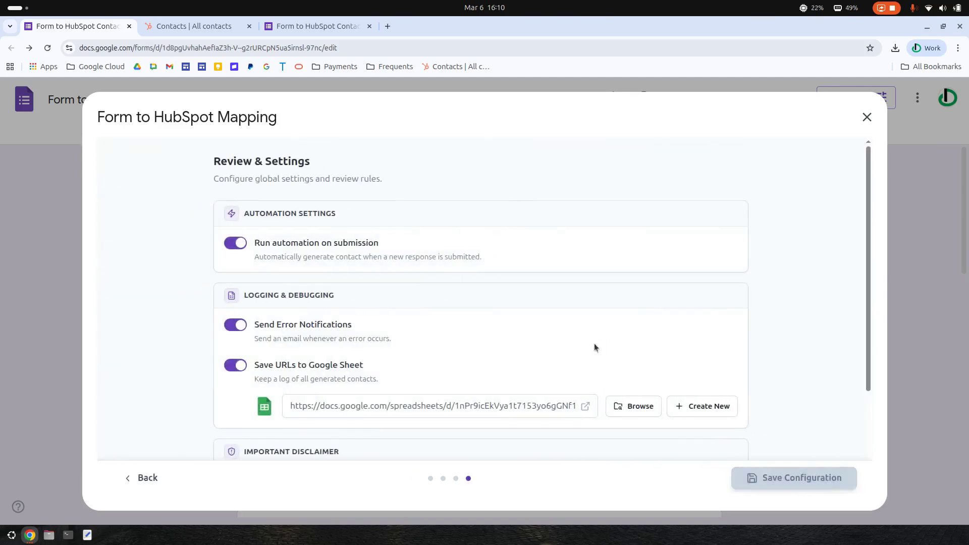
scroll(353, 368, down, 3)
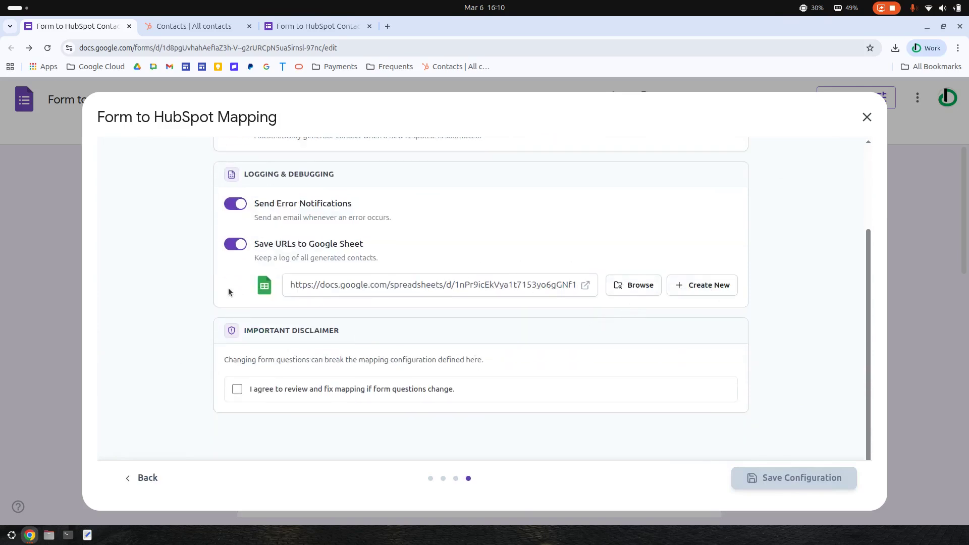
click(586, 286)
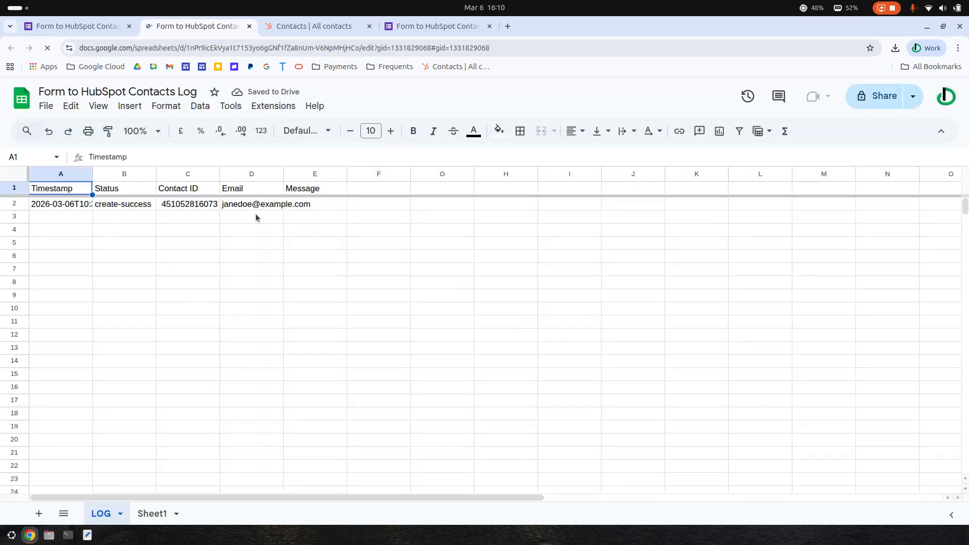
Step: Return to the submitted form's confirmation page and open the recorded response for editing
click(444, 25)
click(397, 196)
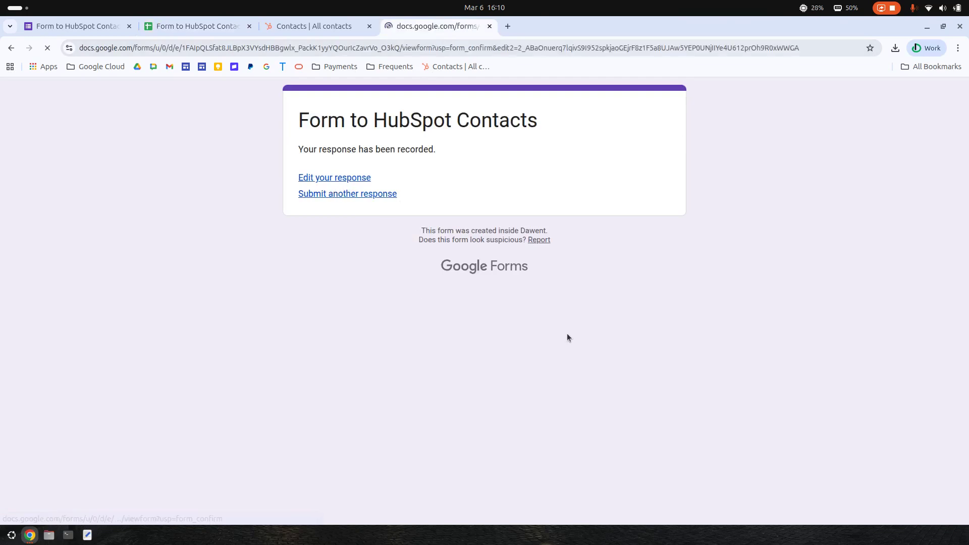
scroll(537, 377, down, 3)
scroll(375, 265, down, 2)
scroll(401, 286, up, 5)
Step: Add the middle initial H to the First name answer and resubmit the edited response
click(381, 303)
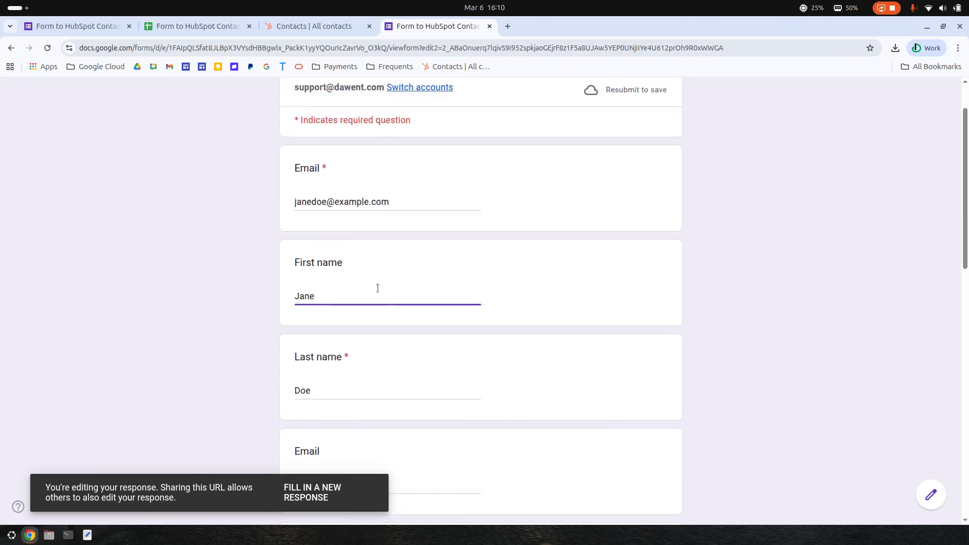
scroll(368, 320, down, 2)
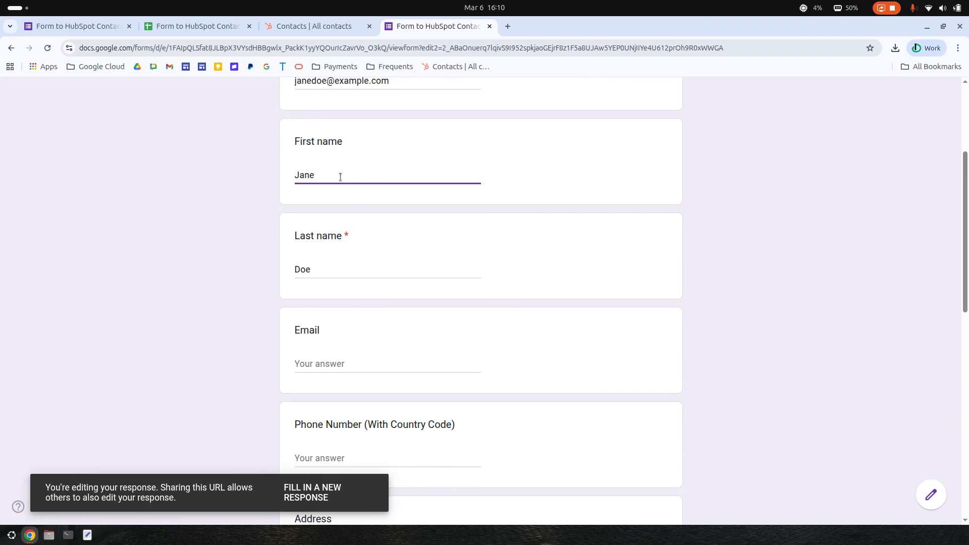
scroll(410, 196, down, 10)
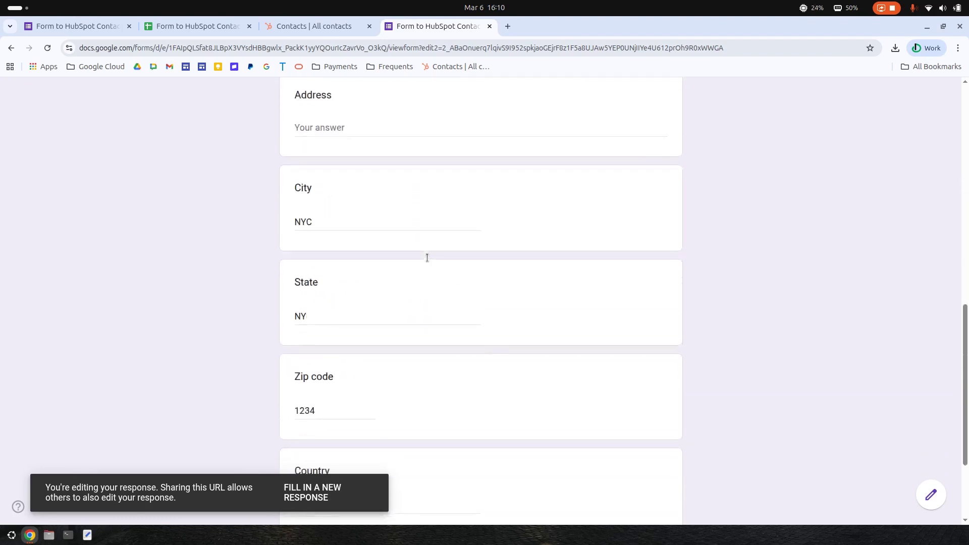
click(320, 423)
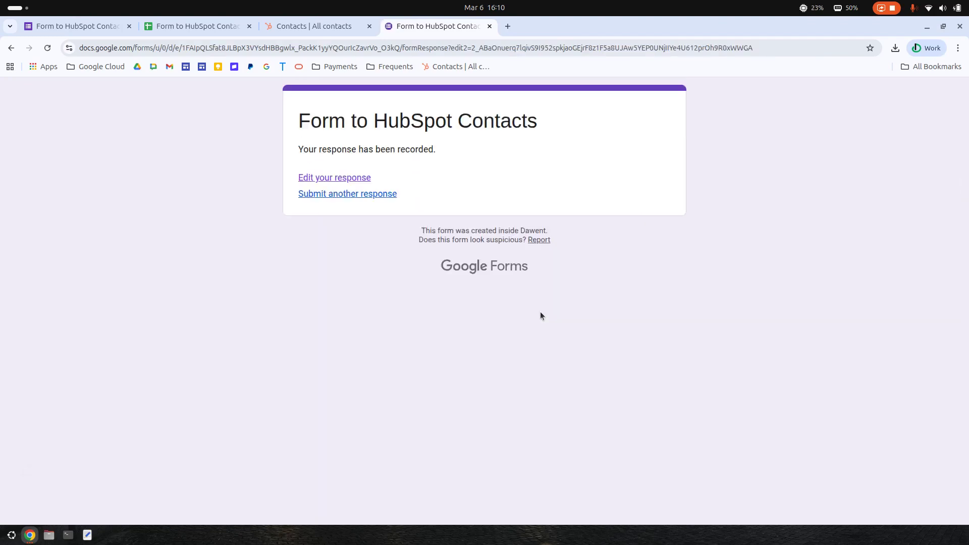
Step: Check the status and email of the newest entry in the Form to HubSpot Contacts Log spreadsheet
click(204, 25)
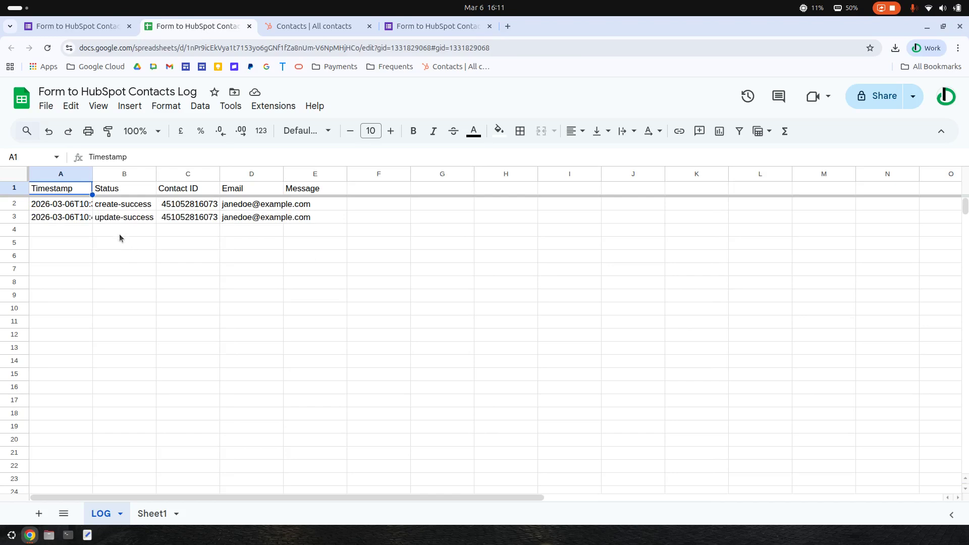
click(121, 220)
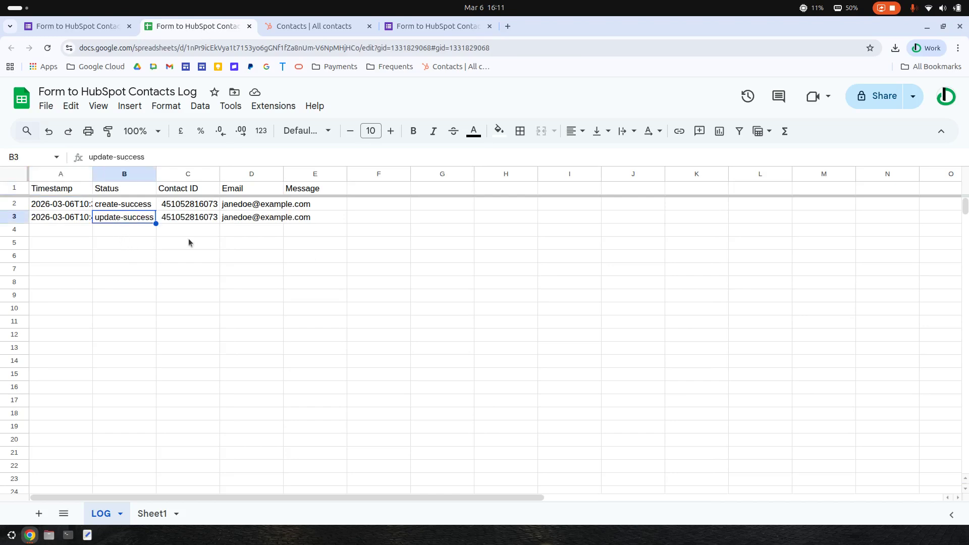
click(249, 219)
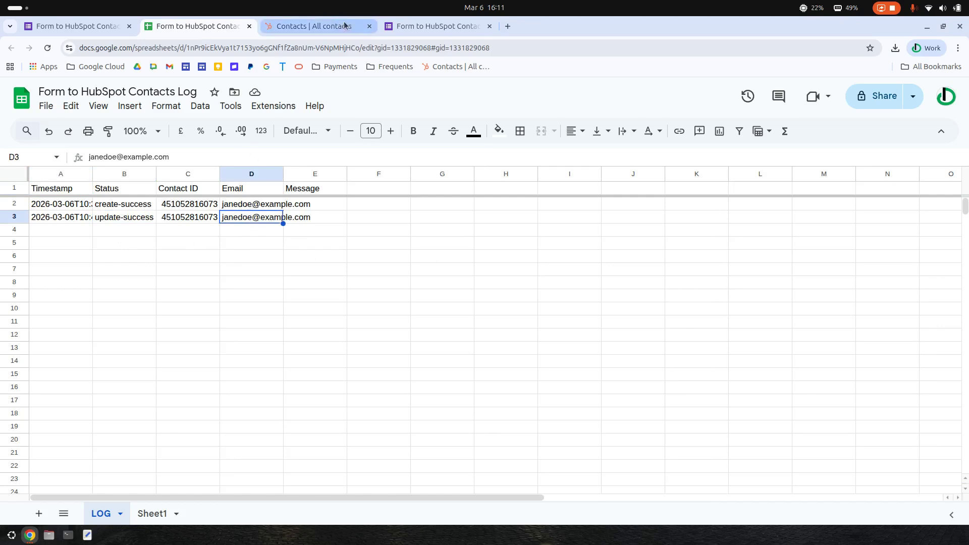
Step: Reload the HubSpot contacts list, examine the edited sample contact's record and profile, and return to the log spreadsheet
click(313, 29)
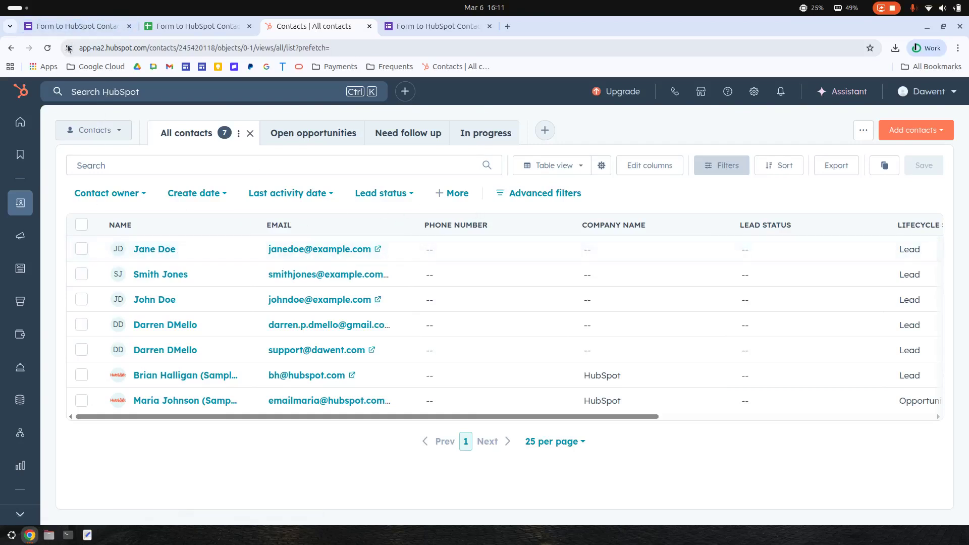
click(48, 48)
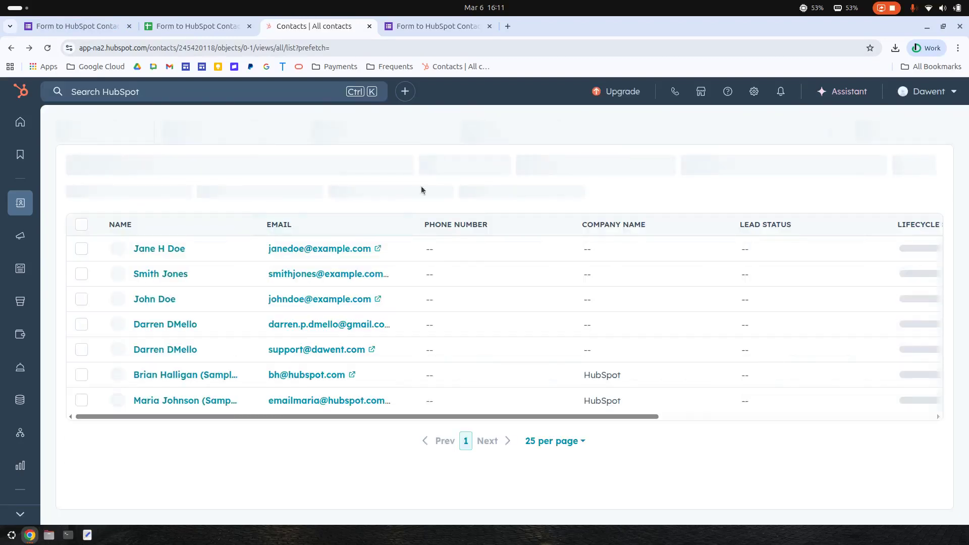
click(159, 250)
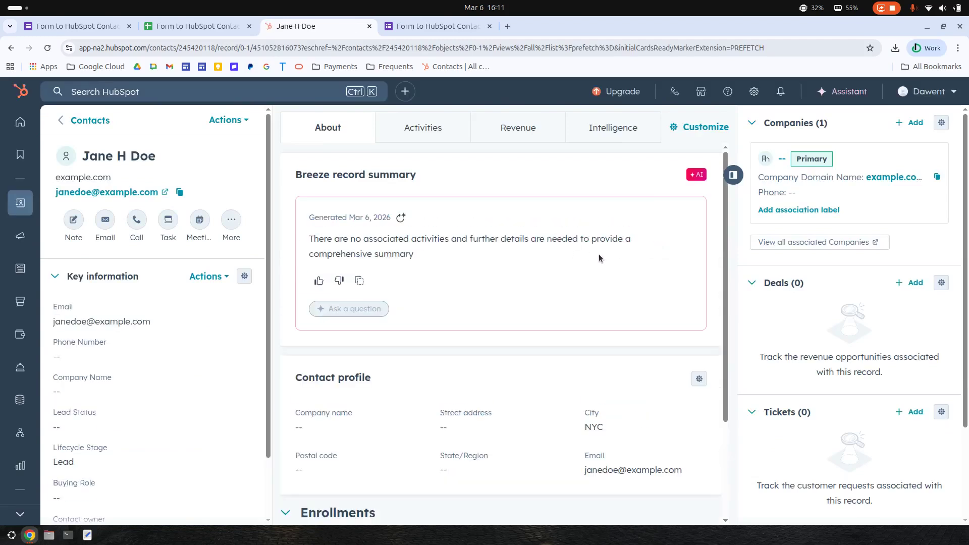
scroll(595, 252, down, 3)
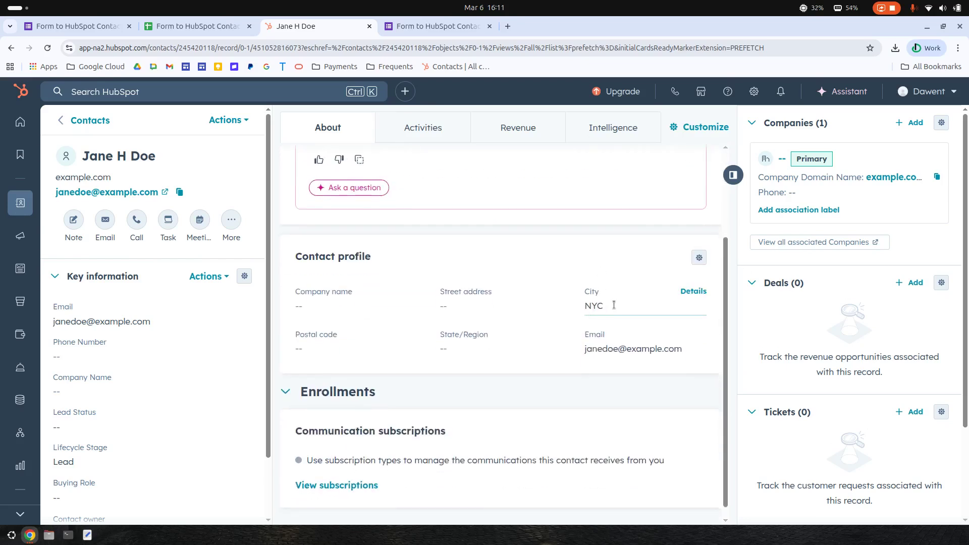
scroll(614, 305, up, 3)
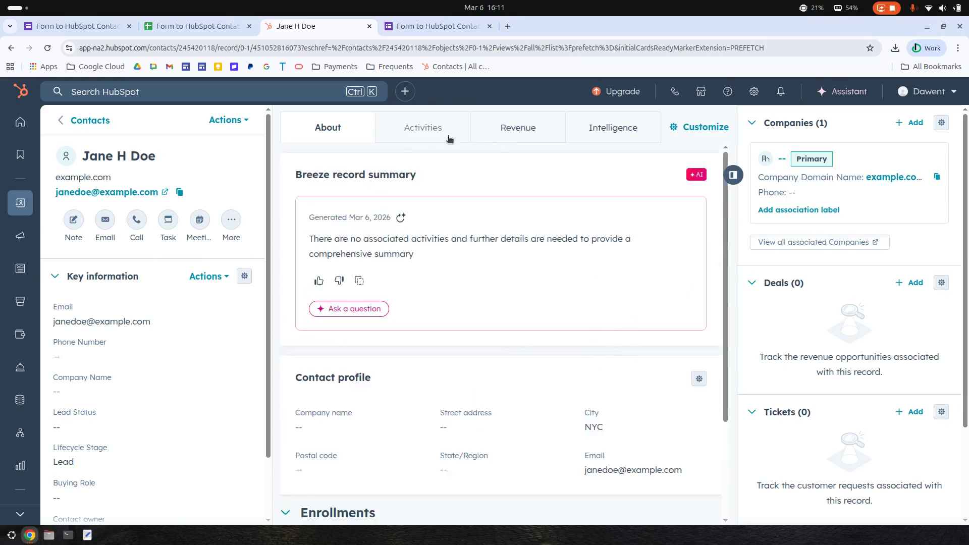
click(190, 28)
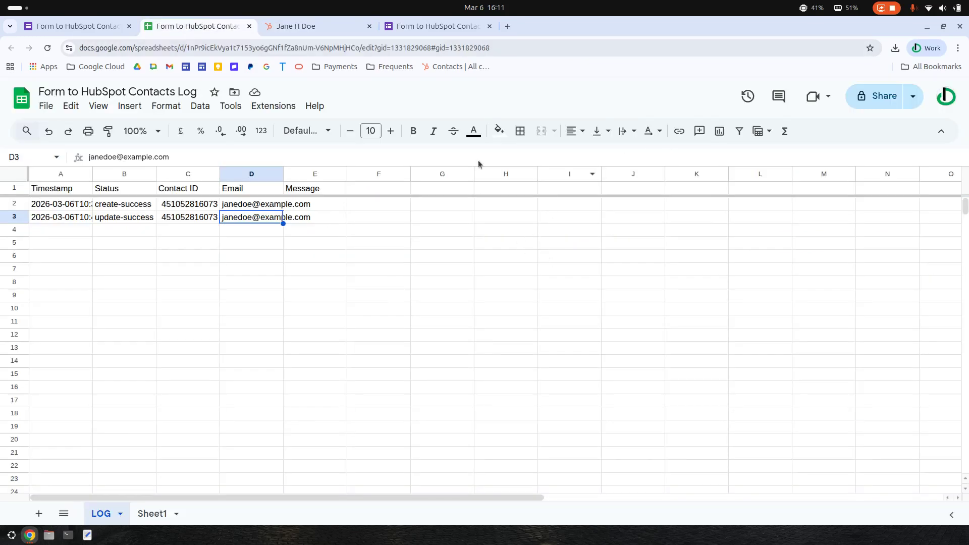